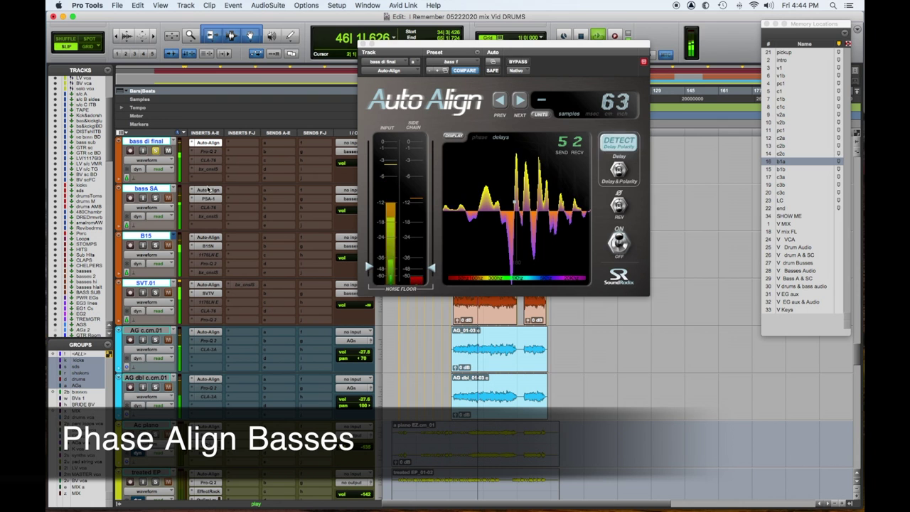
# - Review the Auto-Align phase alignment settings on the bass SA and B15 tracks
pyautogui.click(208, 190)
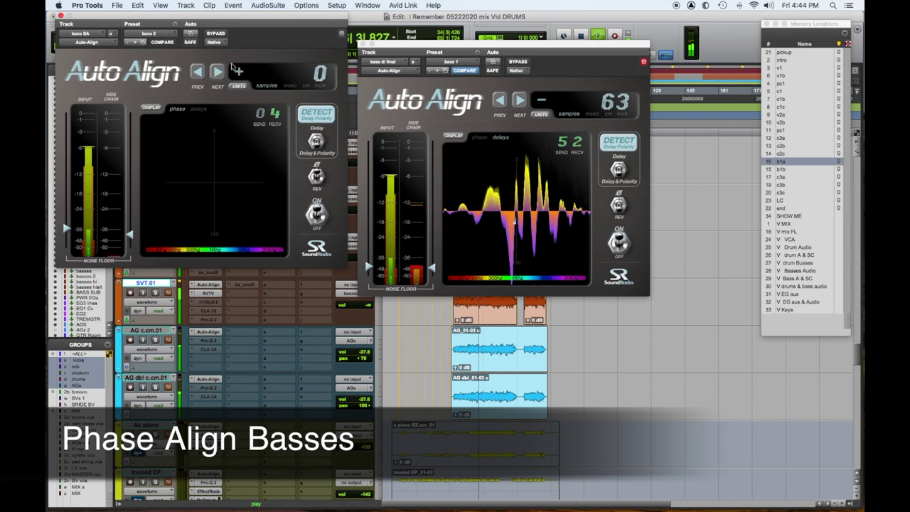
pyautogui.moveTo(274, 18); pyautogui.dragTo(696, 107)
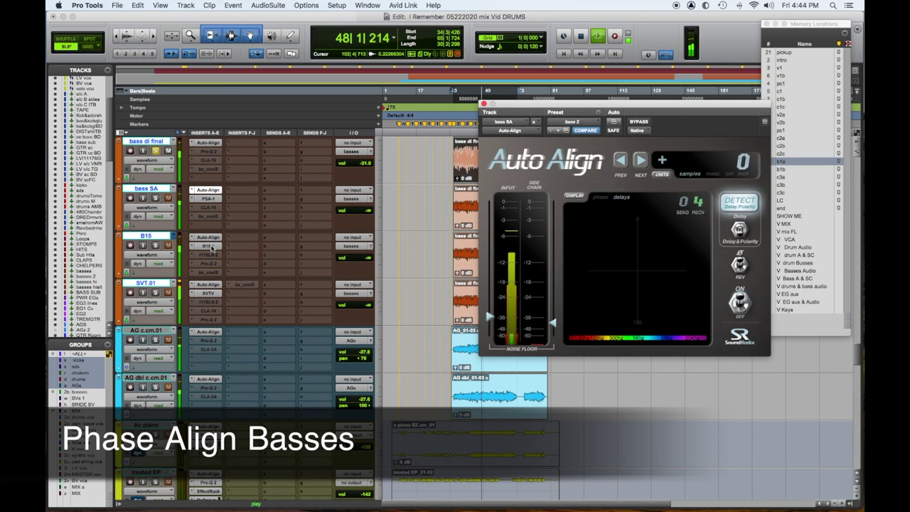
pyautogui.click(211, 241)
pyautogui.click(212, 240)
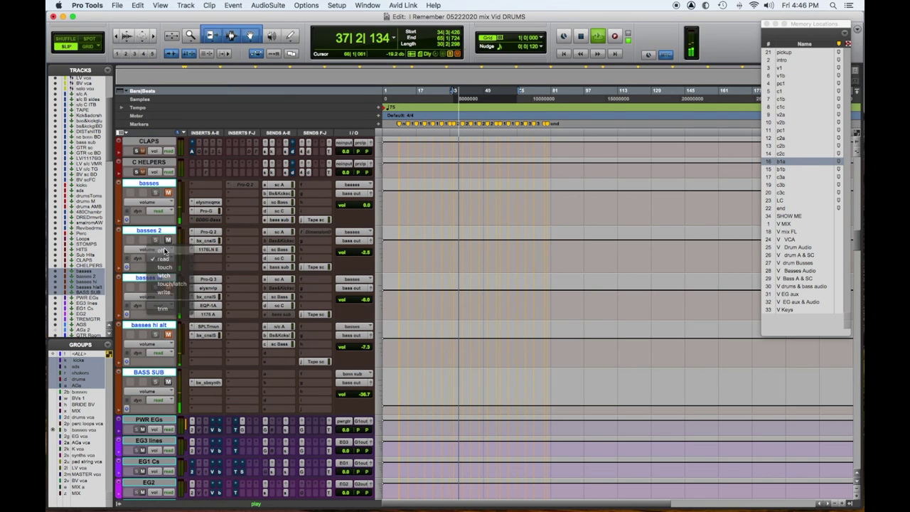
# - Turn off automation on the basses 2 track, keep it muted, and stop playback
pyautogui.click(164, 250)
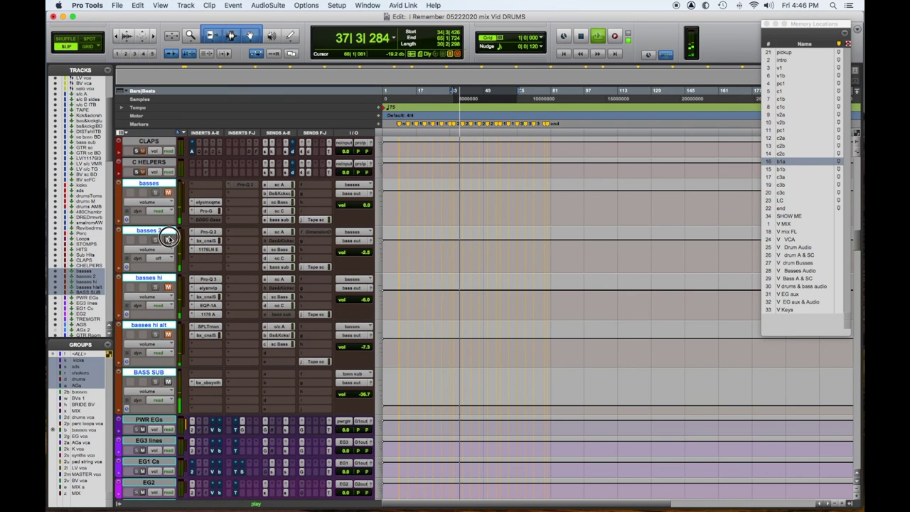
pyautogui.press('space')
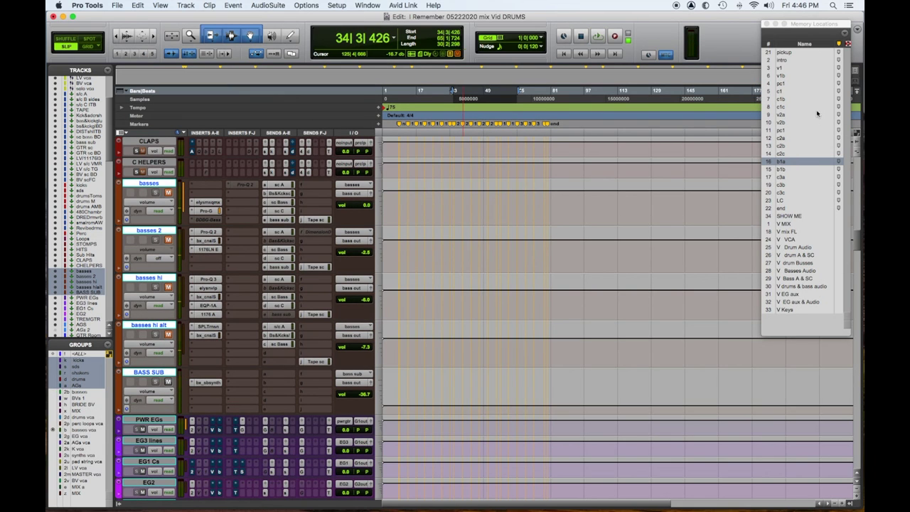
# - Play the session from the b1a memory location and unmute the basses aux track
pyautogui.click(786, 139)
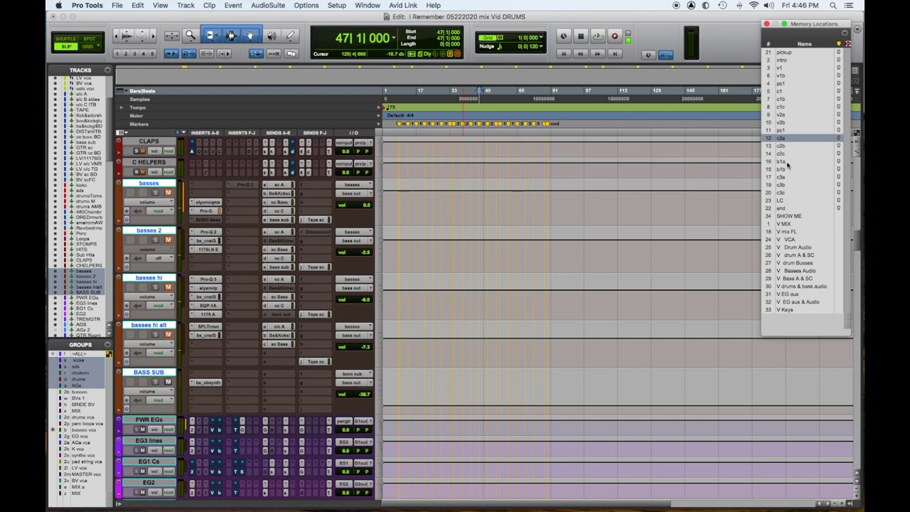
pyautogui.click(787, 163)
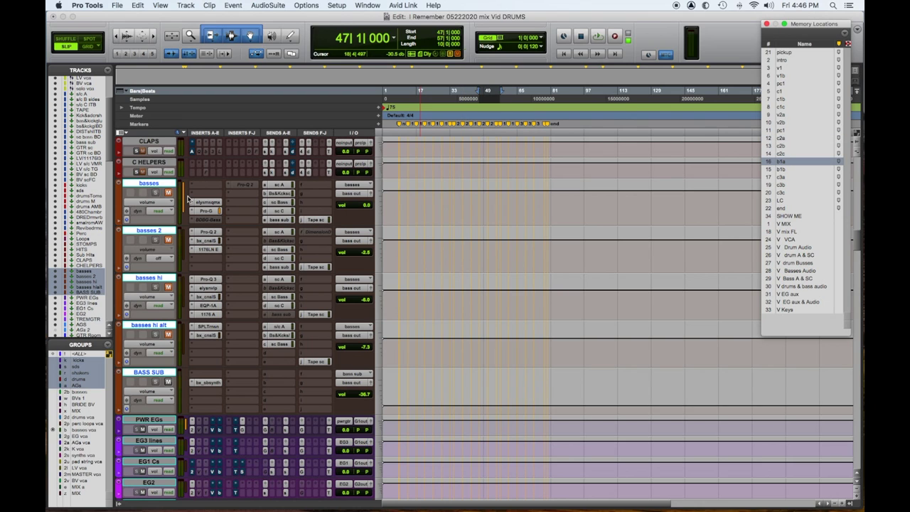
pyautogui.press('space')
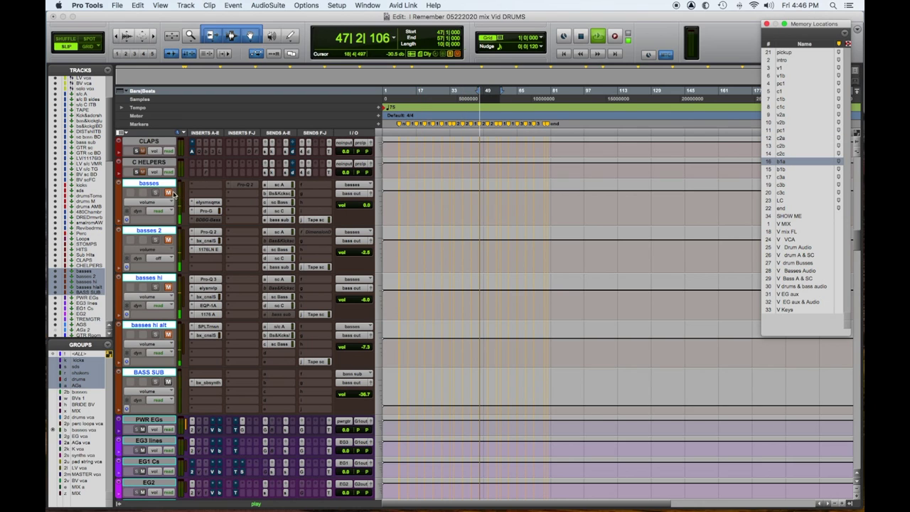
pyautogui.click(169, 194)
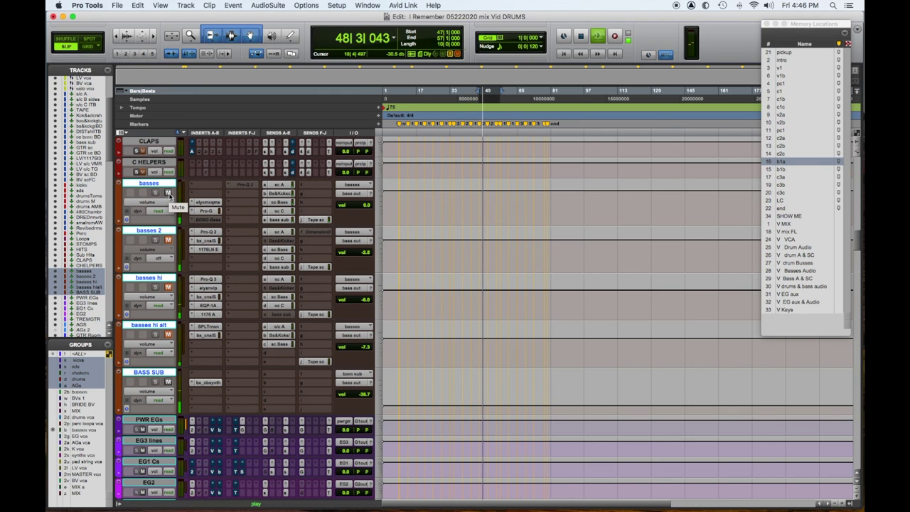
# - Compare the basses track with its elysia museq EQ bypassed and active, and view the Pro-G gate settings
pyautogui.click(208, 202)
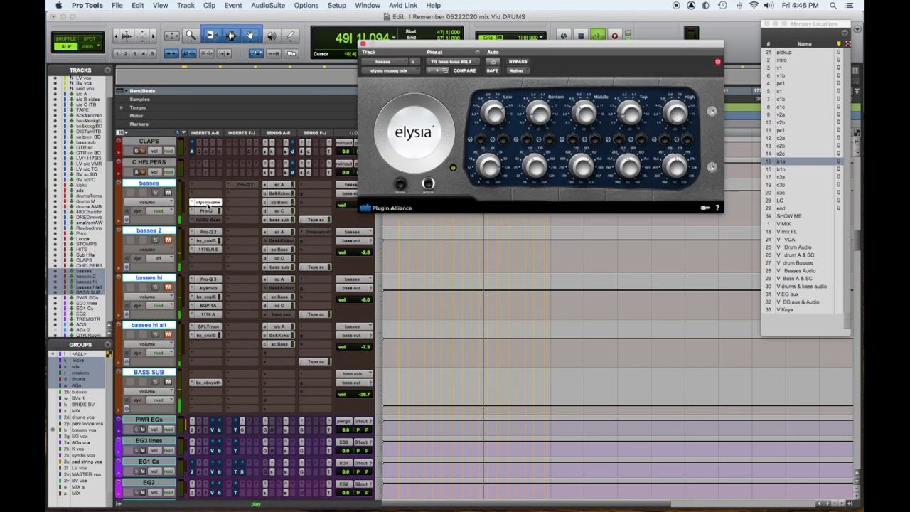
pyautogui.click(519, 63)
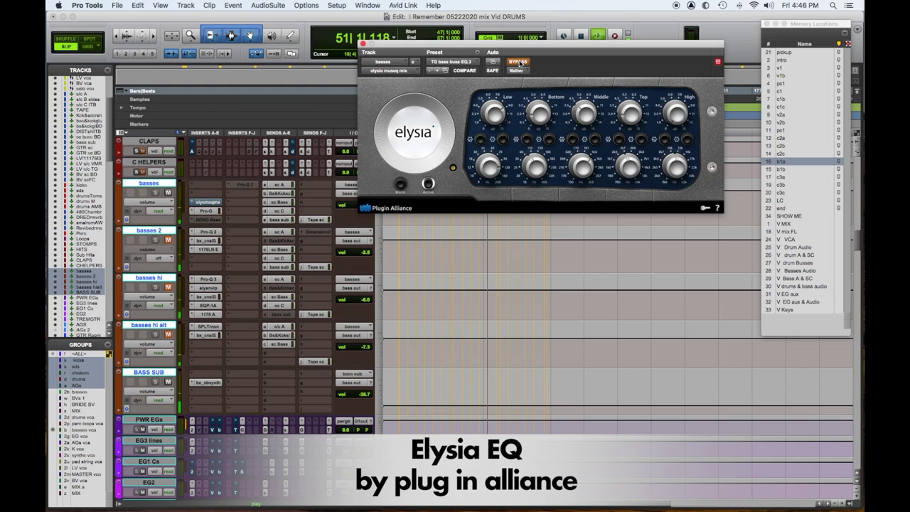
pyautogui.click(520, 62)
pyautogui.click(520, 63)
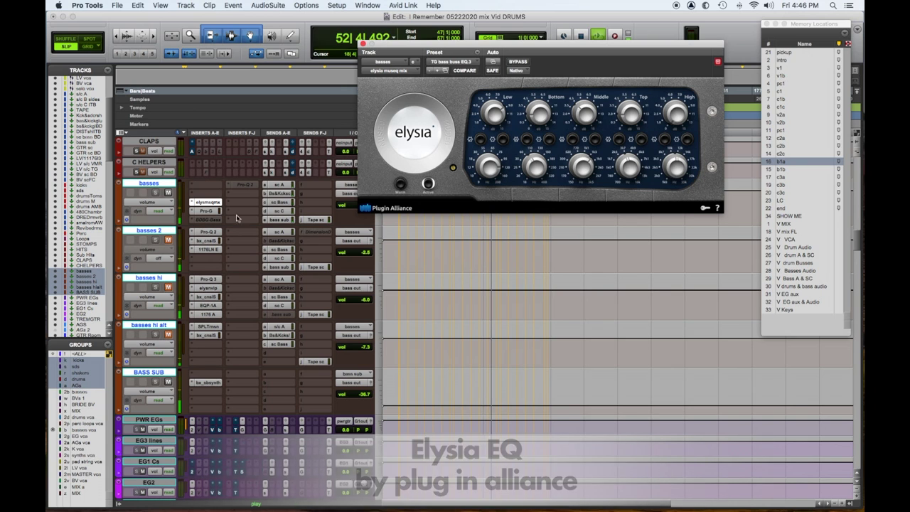
pyautogui.click(213, 211)
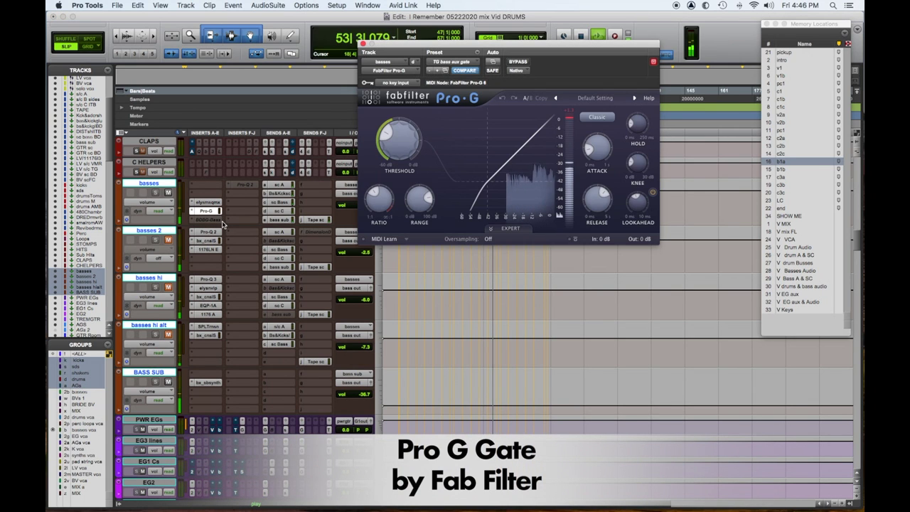
pyautogui.click(363, 44)
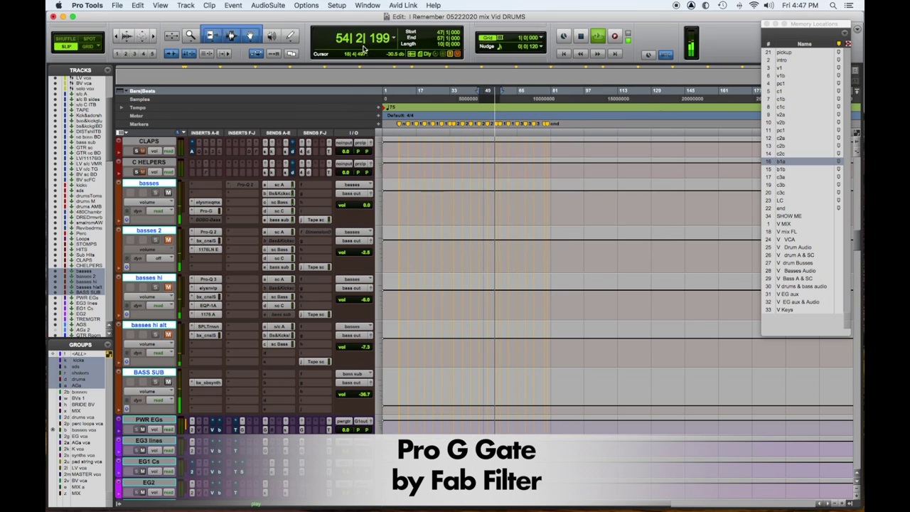
# - Add the ELOP 2 (Mono) hardware insert to the first insert slot of the basses track
pyautogui.click(194, 185)
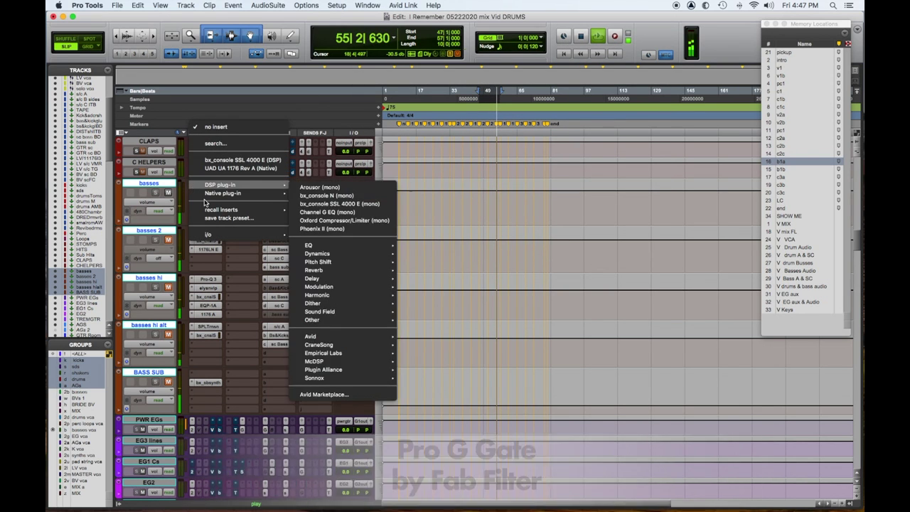
pyautogui.moveTo(213, 234)
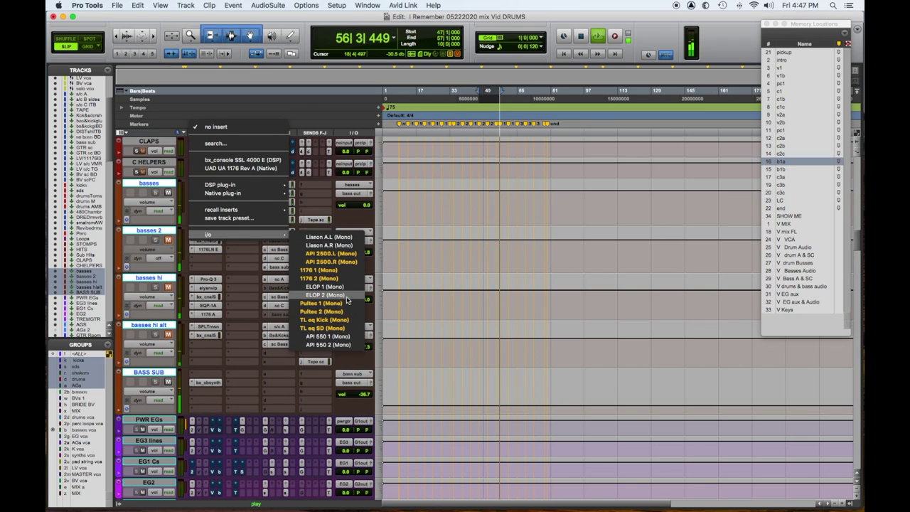
pyautogui.press('Escape')
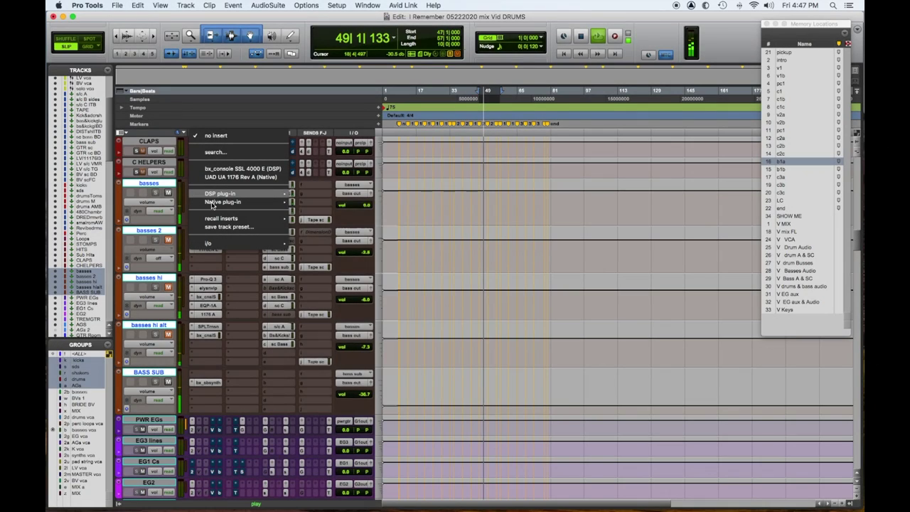
# - Insert FabFilter Pro-Q 2 (mono) in the second slot of the basses track and load the TG start preset
pyautogui.moveTo(275, 205)
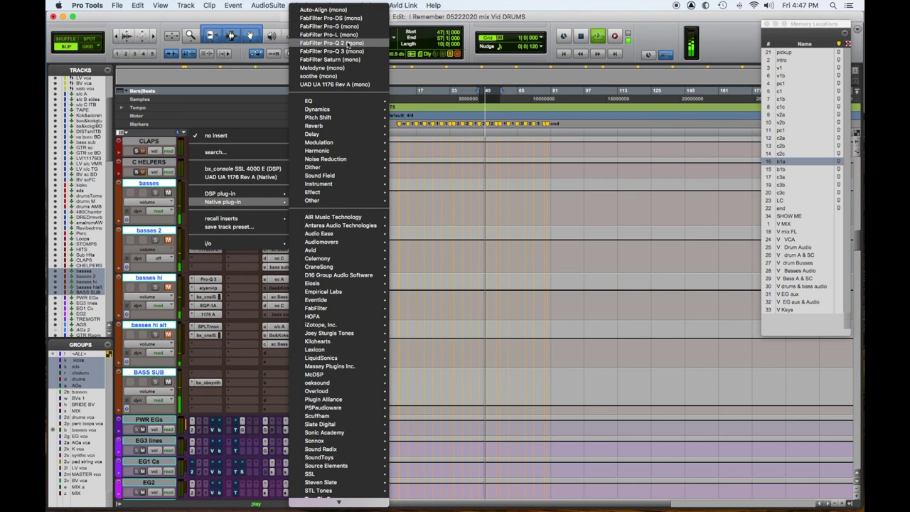
pyautogui.click(353, 53)
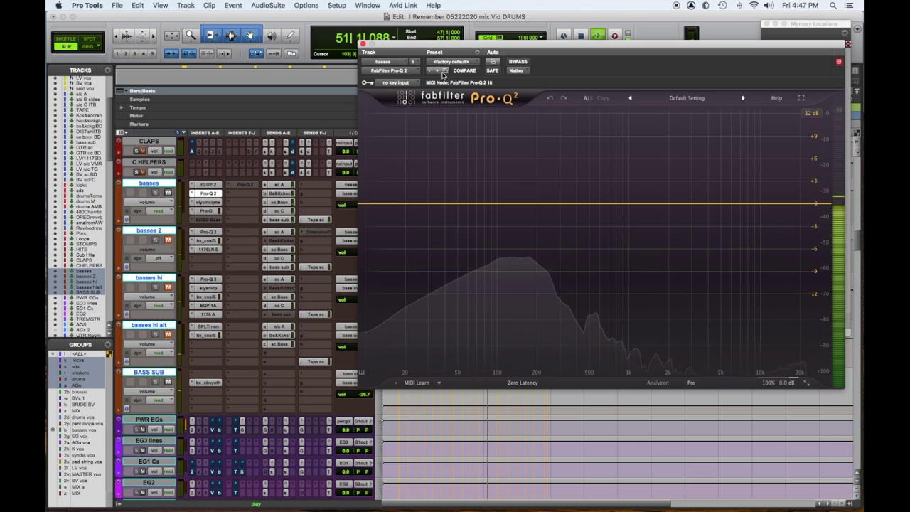
pyautogui.click(443, 63)
pyautogui.scroll(1, 445, 17)
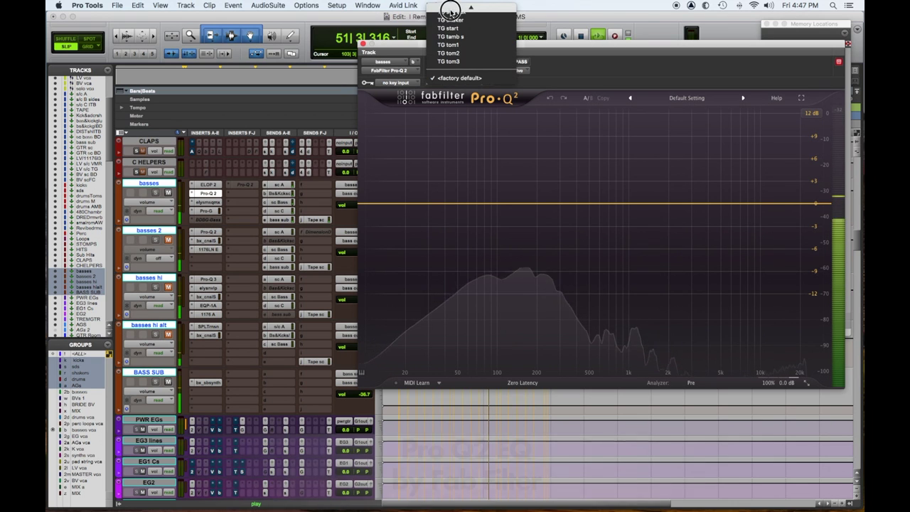
pyautogui.click(450, 21)
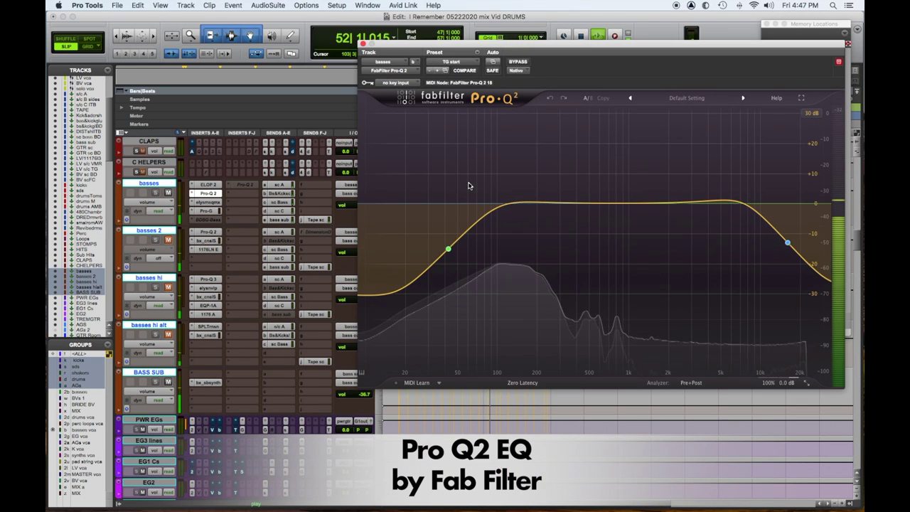
# - Shift the Pro-Q 2 low band down to about 23 Hz and add a bell cut of about 7 dB near 380 Hz
pyautogui.moveTo(448, 249); pyautogui.dragTo(414, 249)
pyautogui.doubleClick(548, 205)
pyautogui.moveTo(548, 205); pyautogui.dragTo(551, 142)
pyautogui.moveTo(597, 334); pyautogui.dragTo(586, 311)
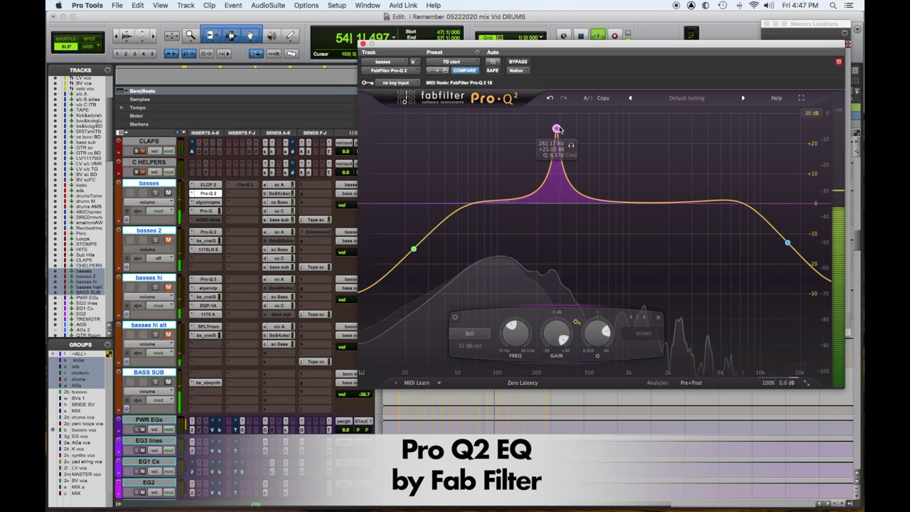
pyautogui.moveTo(558, 128); pyautogui.dragTo(573, 226)
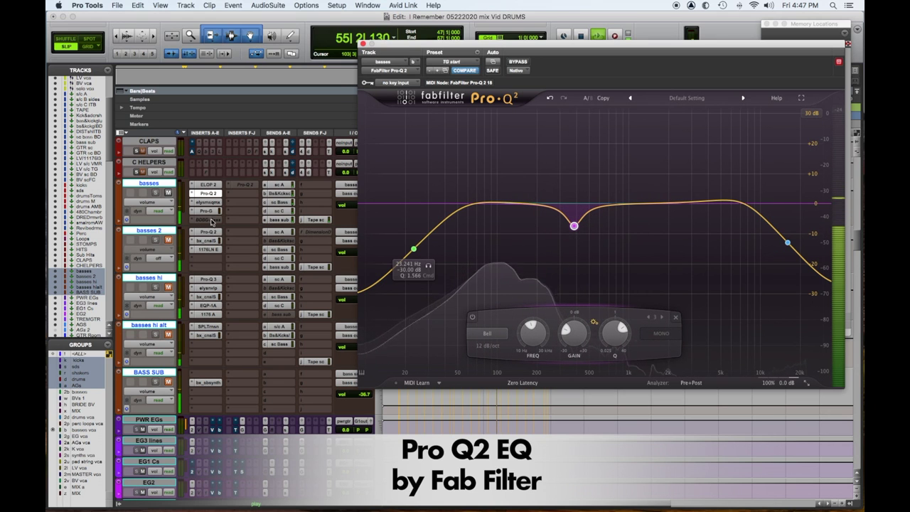
# - Move the older Pro-Q 2, the inactive bass plug-in and Pro-G to the F-J inserts of the basses track, freeing the fourth slot
pyautogui.click(242, 186)
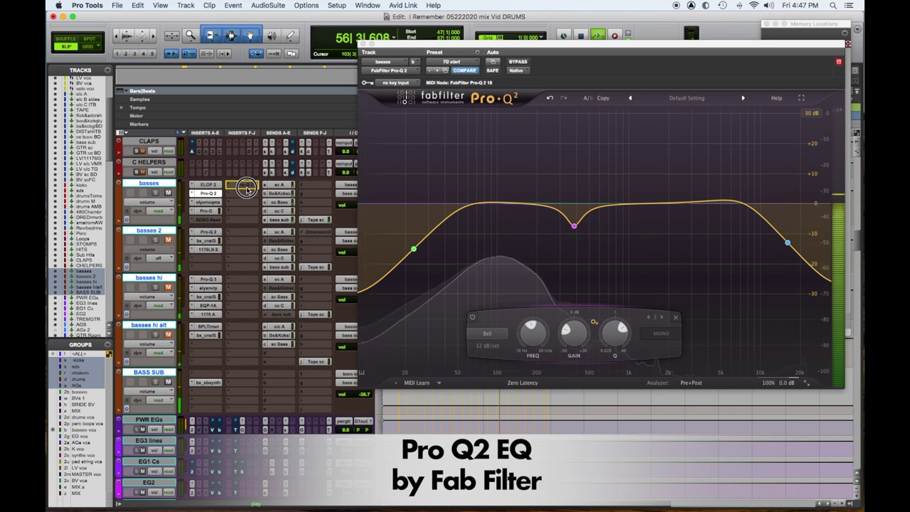
pyautogui.click(239, 194)
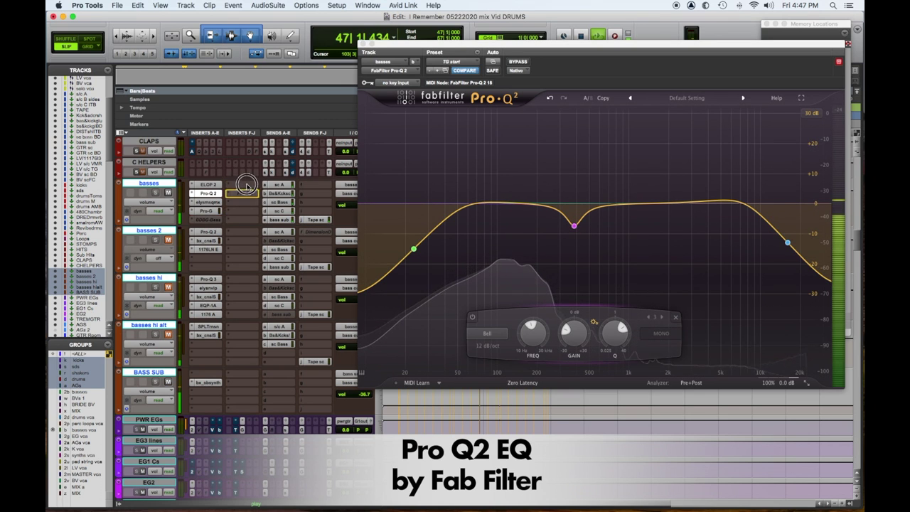
pyautogui.click(214, 212)
pyautogui.moveTo(215, 212); pyautogui.dragTo(241, 204)
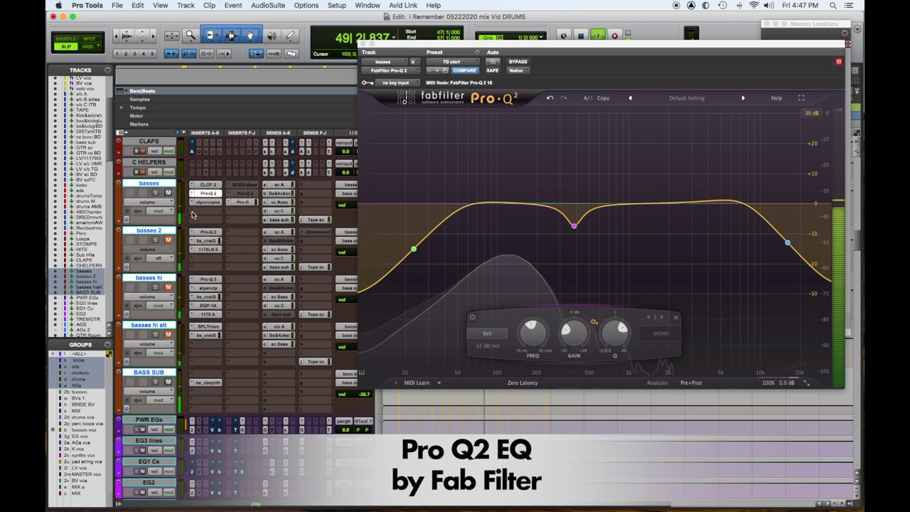
# - Add the Liason A.R (Mono) hardware insert to the fourth insert slot of the basses track
pyautogui.click(194, 212)
pyautogui.moveTo(221, 261)
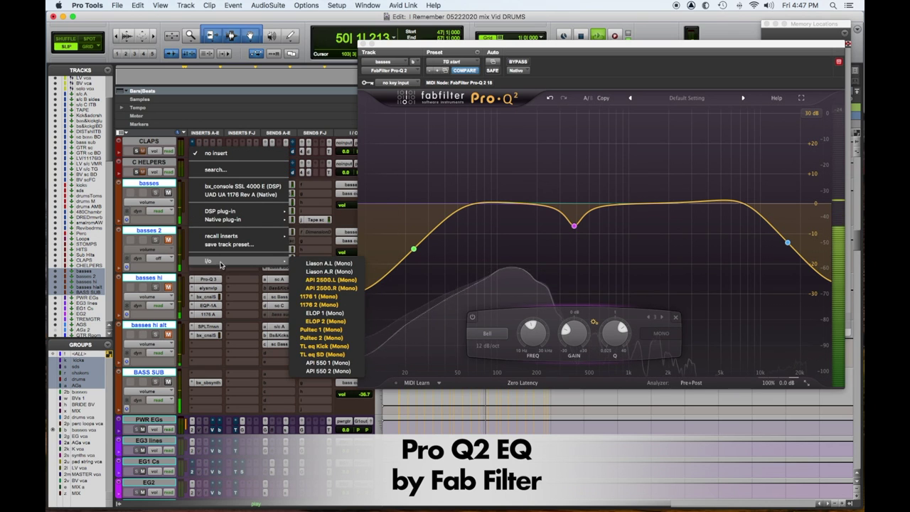
pyautogui.click(325, 272)
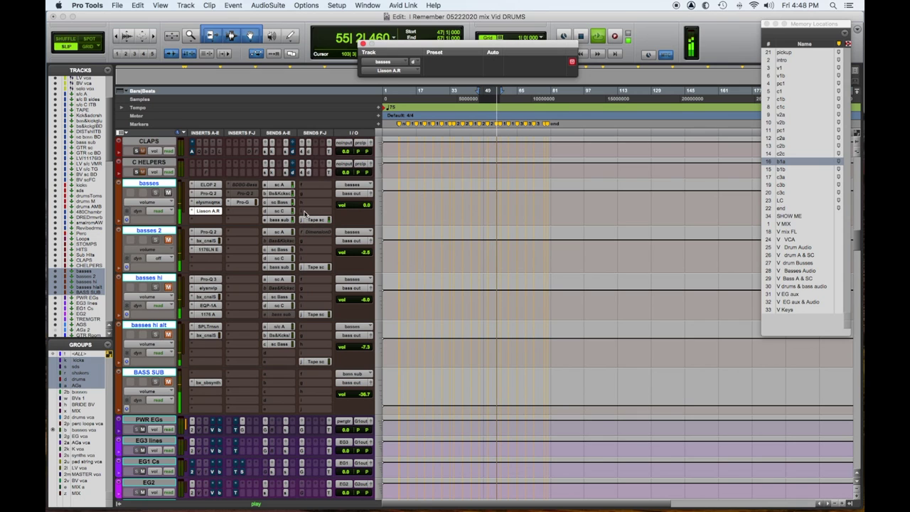
# - Solo the bass SA audio track and review the knob settings of its SansAmp PSA-1 plug-in
pyautogui.scroll(-20, 297, 287)
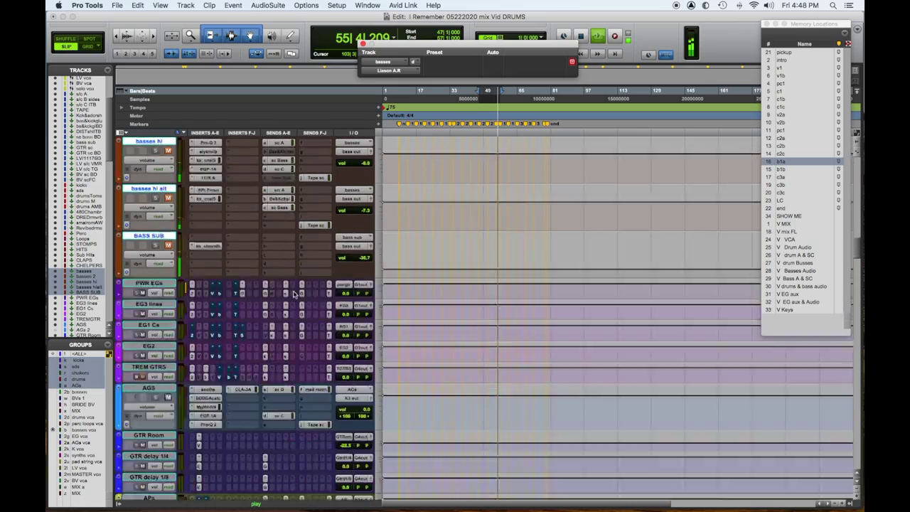
pyautogui.scroll(20, 290, 296)
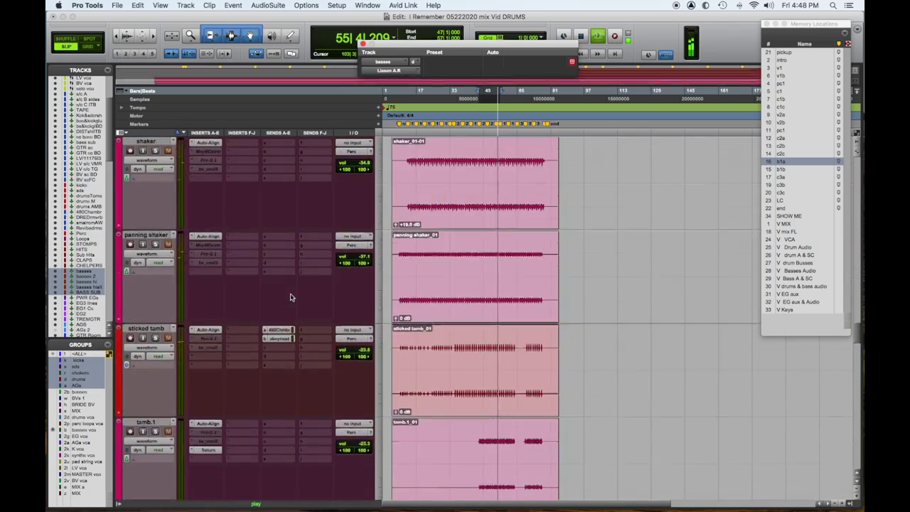
pyautogui.scroll(3, 292, 297)
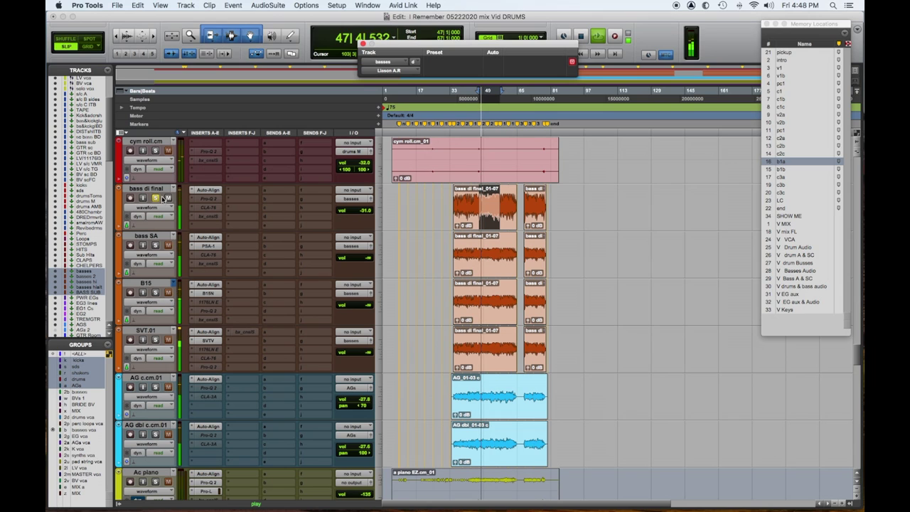
pyautogui.click(157, 188)
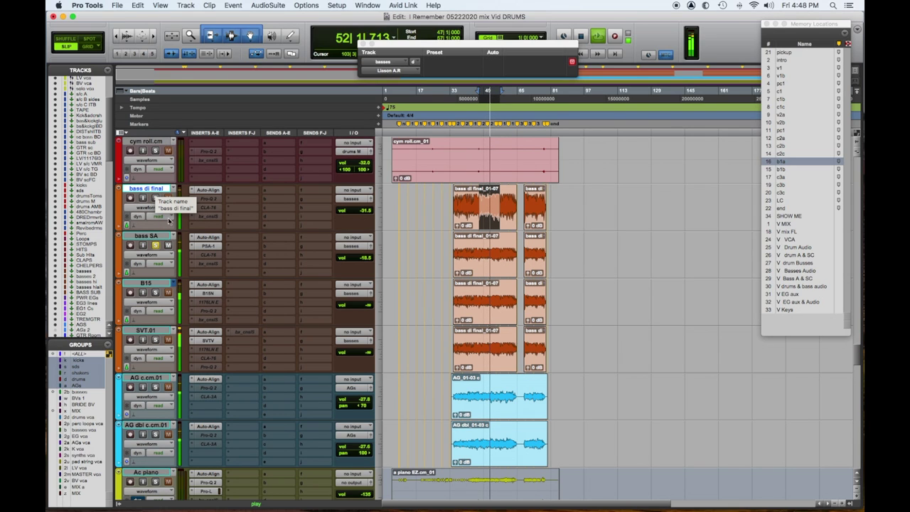
pyautogui.click(209, 245)
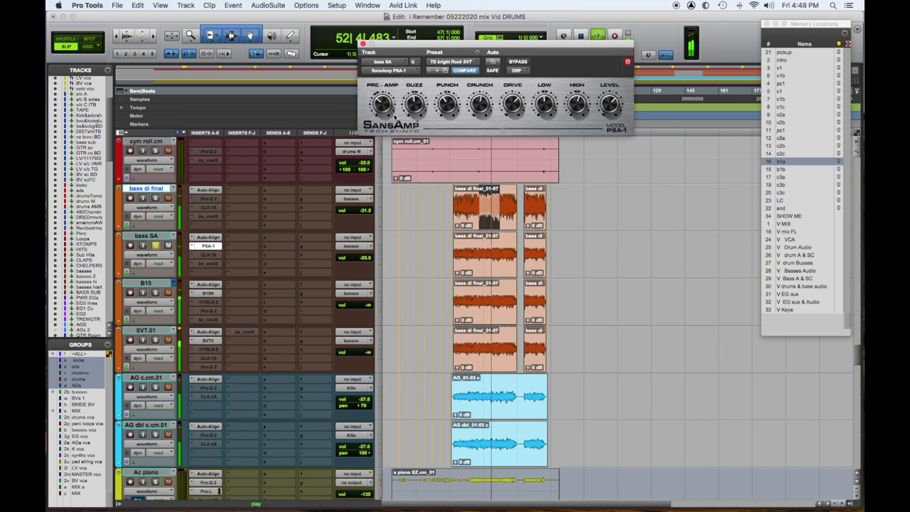
pyautogui.moveTo(418, 95); pyautogui.dragTo(412, 132)
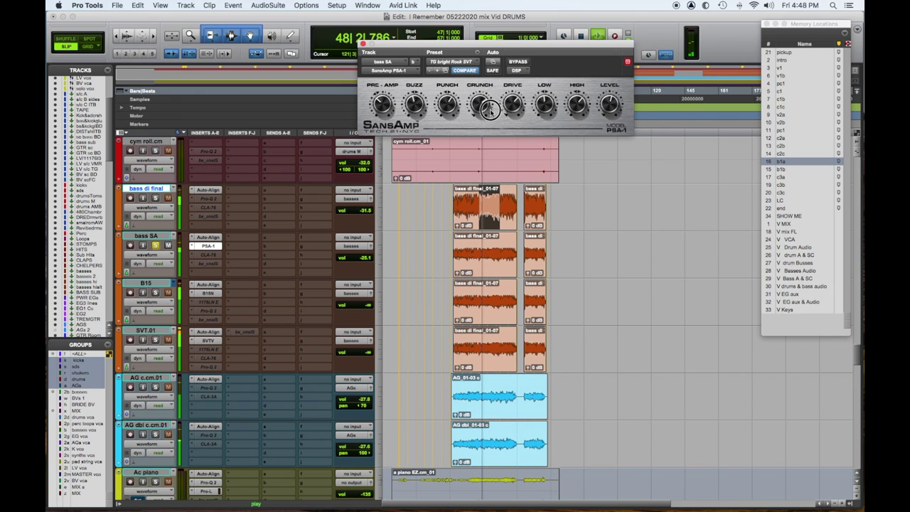
pyautogui.moveTo(604, 102); pyautogui.dragTo(602, 112)
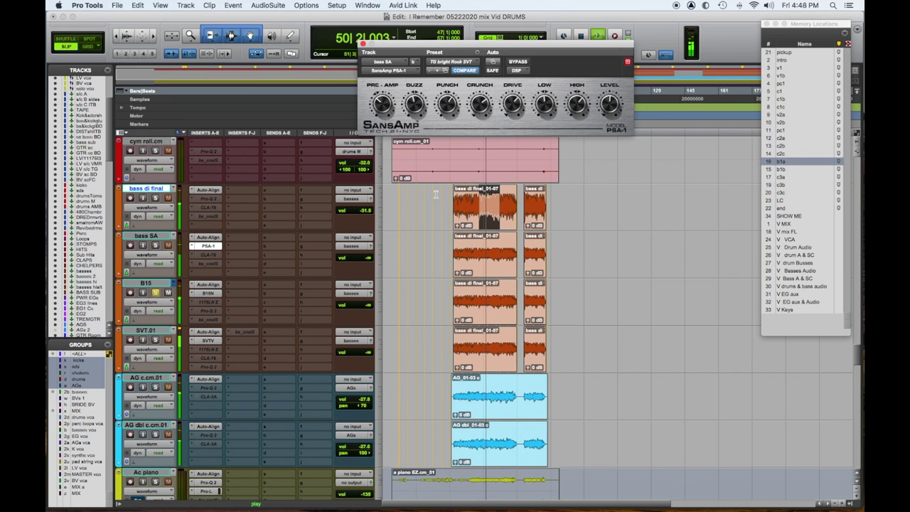
# - Review the knob settings of the UAD Ampeg B15N amp plug-in on the B15 track and unsolo the track
pyautogui.click(205, 293)
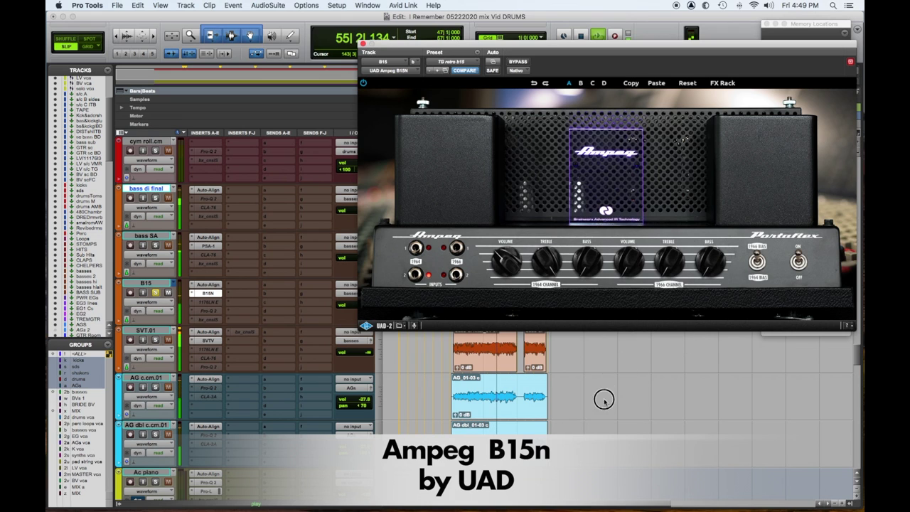
pyautogui.moveTo(580, 273); pyautogui.dragTo(582, 249)
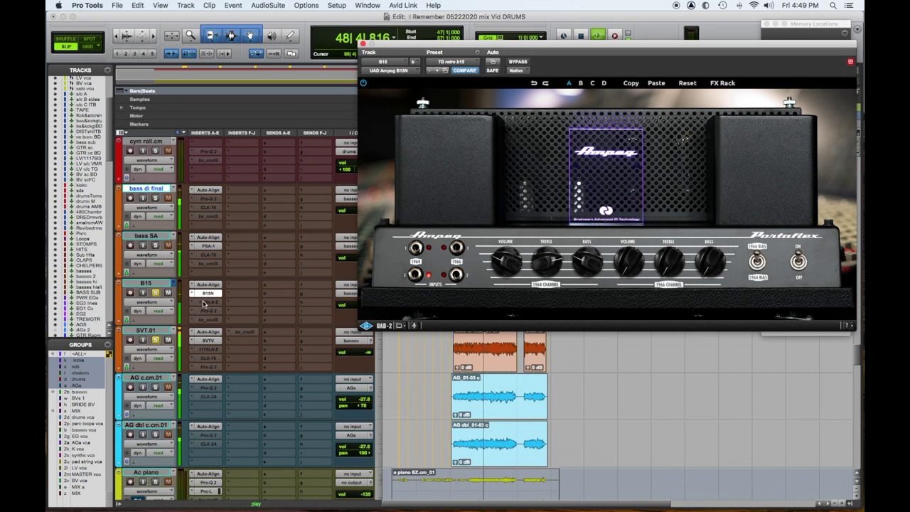
pyautogui.click(156, 293)
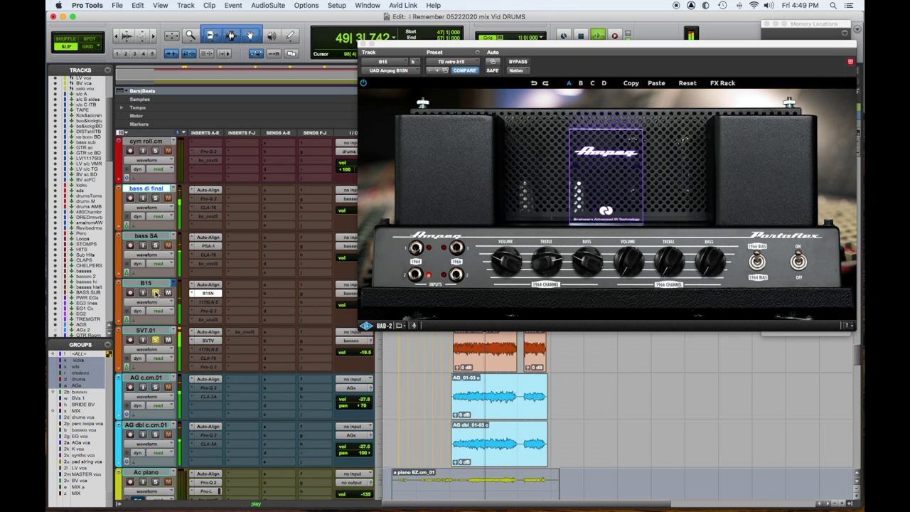
# - Review the channel one volume, treble, midrange and bass settings of the UAD Ampeg SVTVR on SVT.01, and clear the solo
pyautogui.click(207, 340)
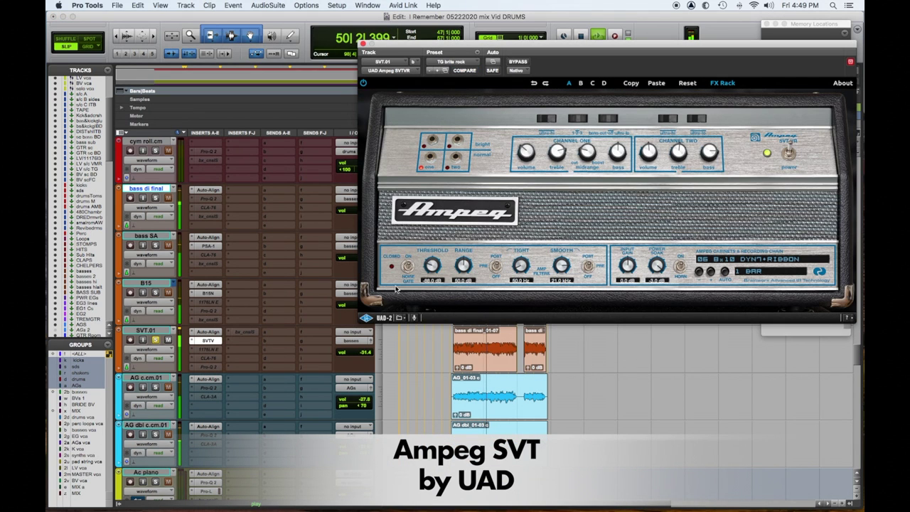
pyautogui.moveTo(530, 151); pyautogui.dragTo(529, 155)
pyautogui.moveTo(615, 149); pyautogui.dragTo(560, 156)
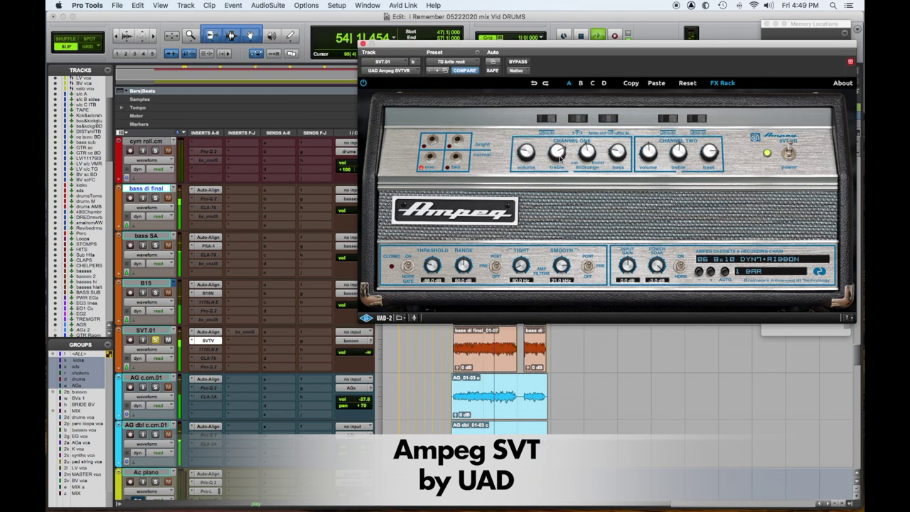
pyautogui.hotkey('shift', 's')
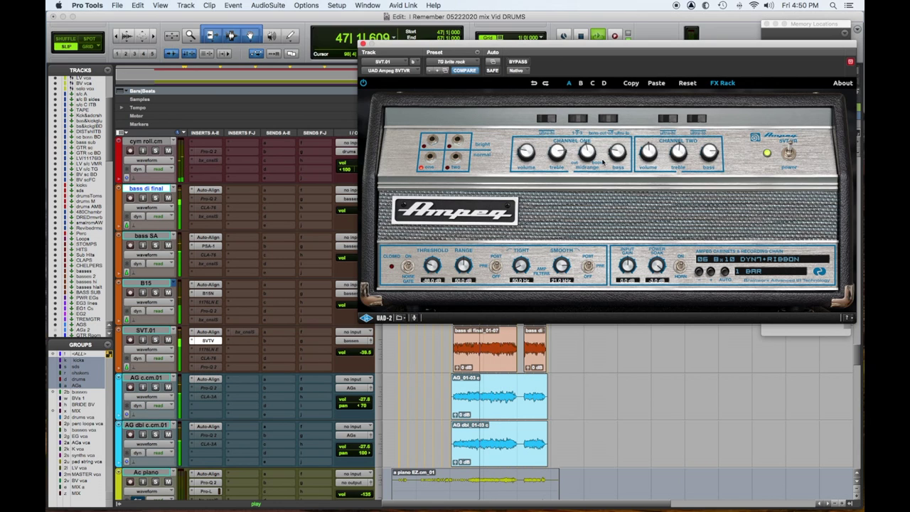
# - Recall the SHOW ME memory location with its settings unchanged and go to the basses aux tracks
pyautogui.doubleClick(802, 216)
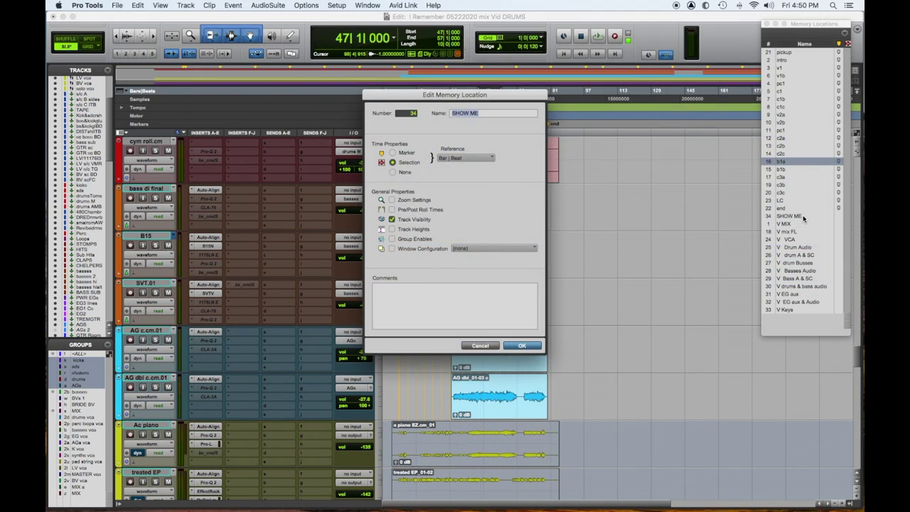
pyautogui.press('Return')
pyautogui.scroll(15, 500, 295)
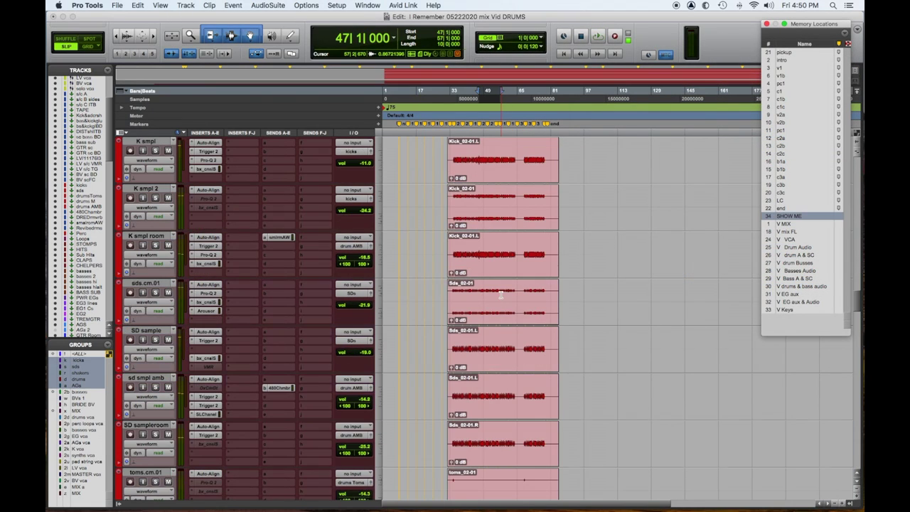
pyautogui.scroll(-10, 500, 295)
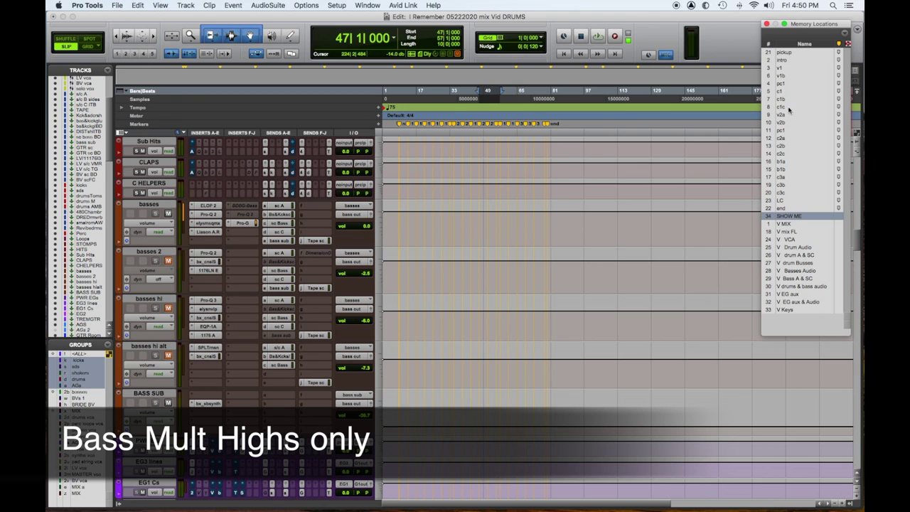
# - Play the section while checking the UAD 1176 Rev A on the basses hi track, and toggle the basses track's mute
pyautogui.press('space')
pyautogui.click(208, 335)
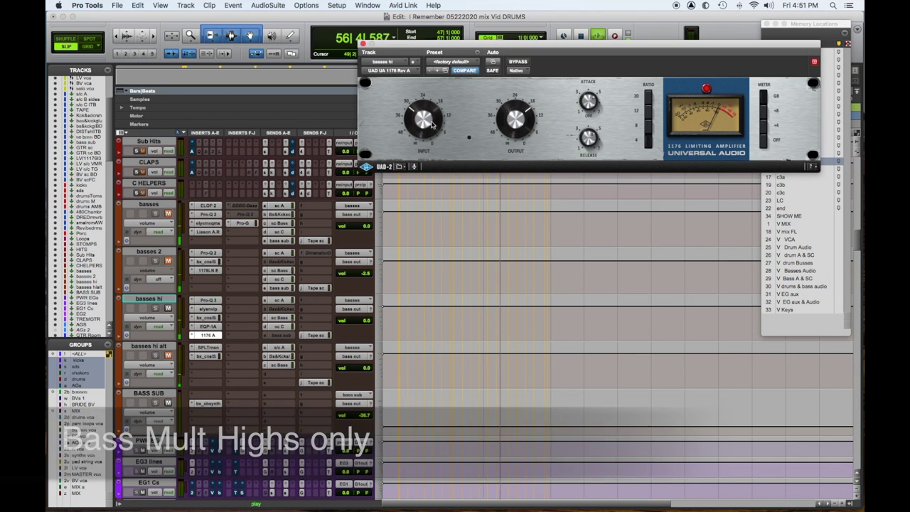
pyautogui.click(362, 44)
pyautogui.click(168, 214)
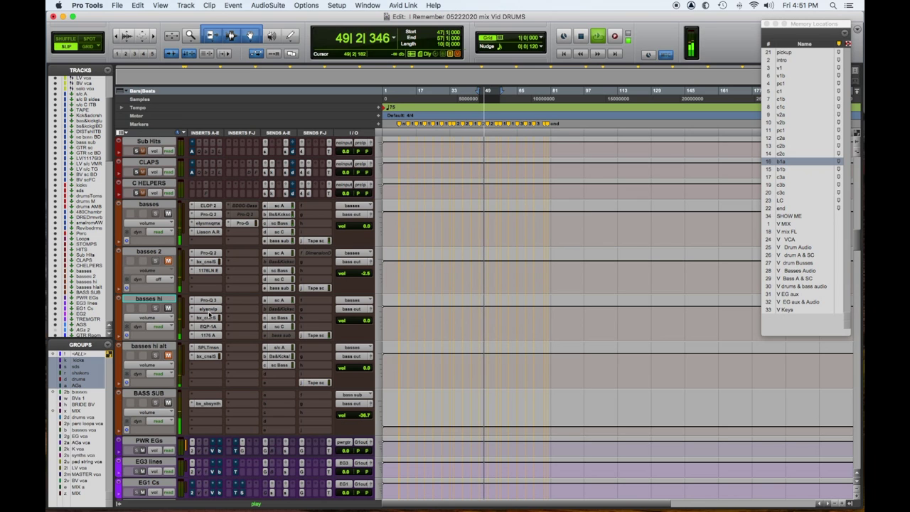
# - Review the nvelope, SSL 4000 E, Pultec EQP-1A and 1176 inserts on basses hi, toggling the phase invert on the SSL console
pyautogui.click(209, 310)
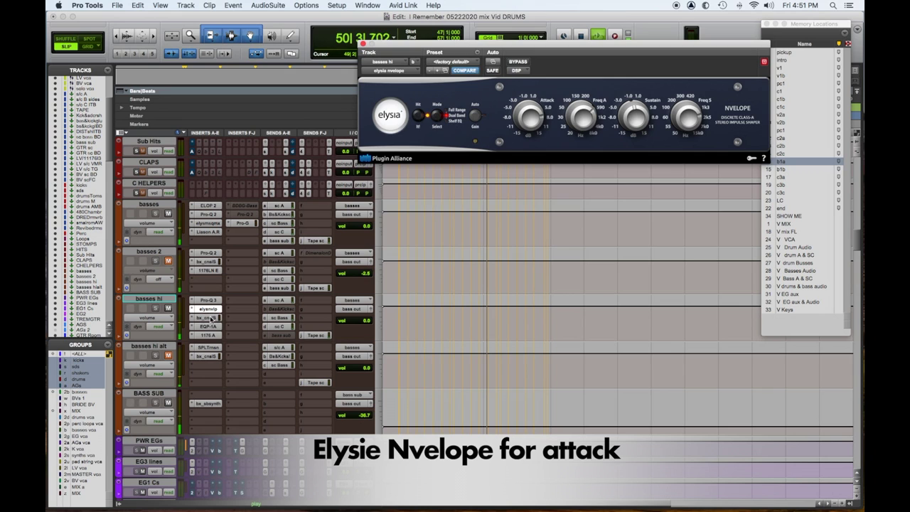
pyautogui.click(208, 318)
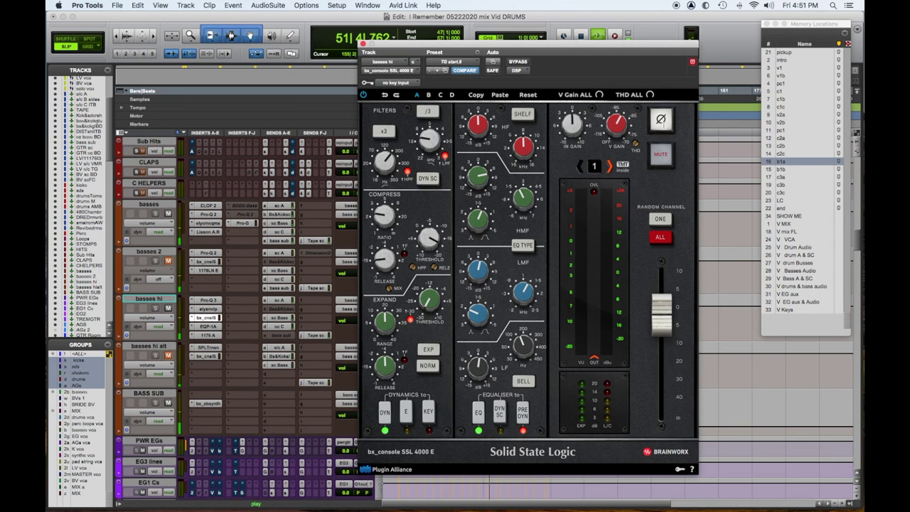
pyautogui.click(661, 121)
pyautogui.click(362, 43)
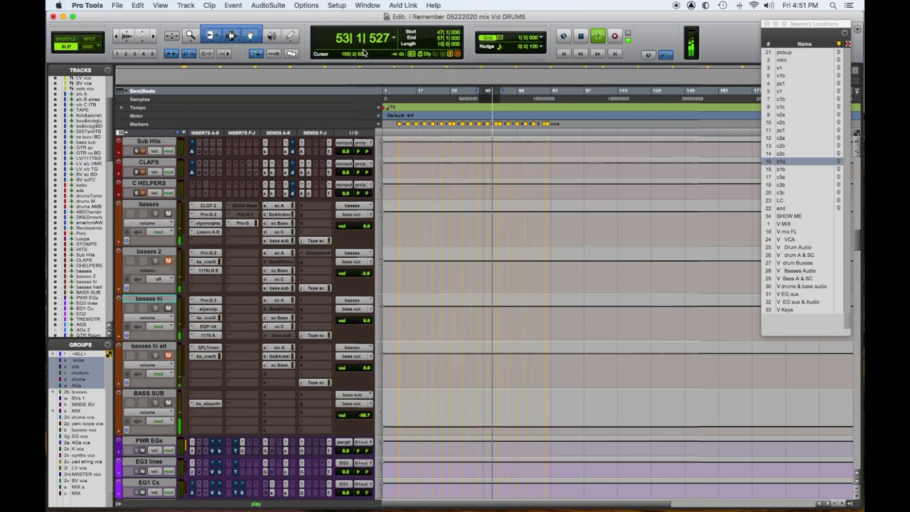
pyautogui.click(215, 328)
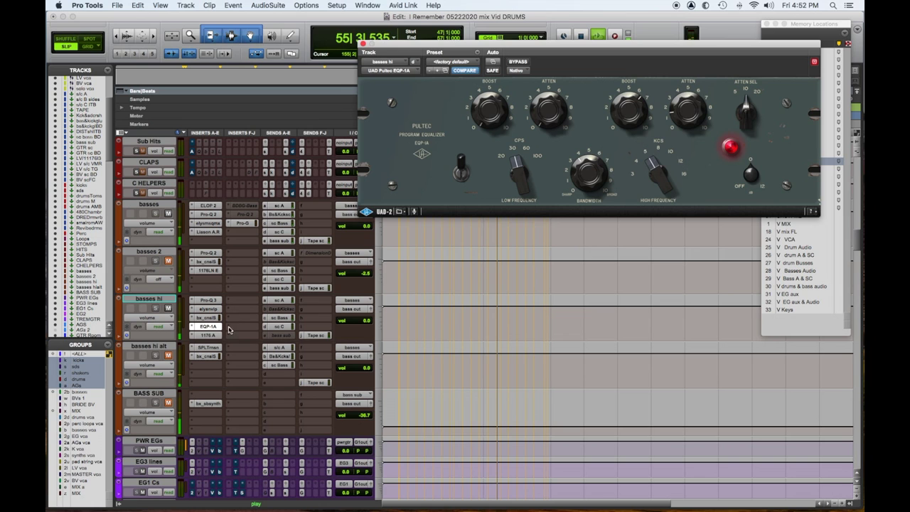
pyautogui.click(213, 335)
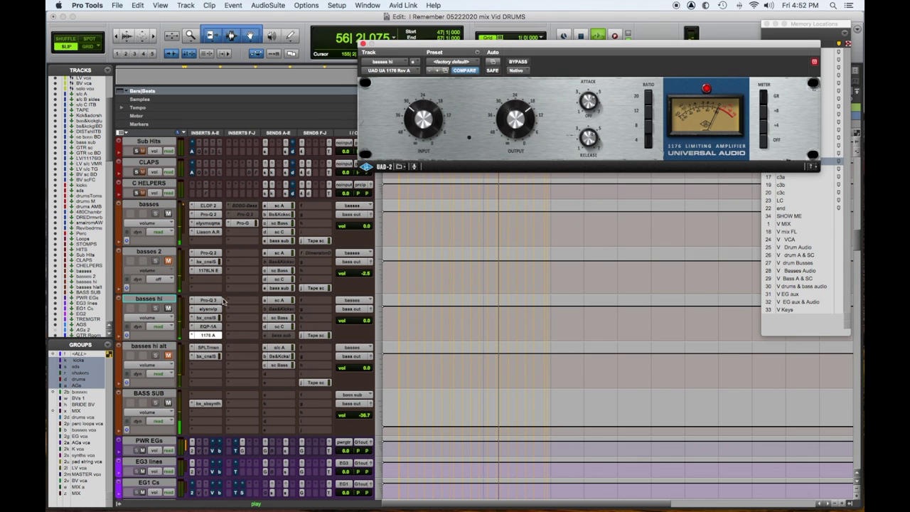
# - Add a narrow bell band near 298 Hz to the basses hi Pro-Q 3 and make it a dynamic cut of about 5 dB
pyautogui.click(215, 300)
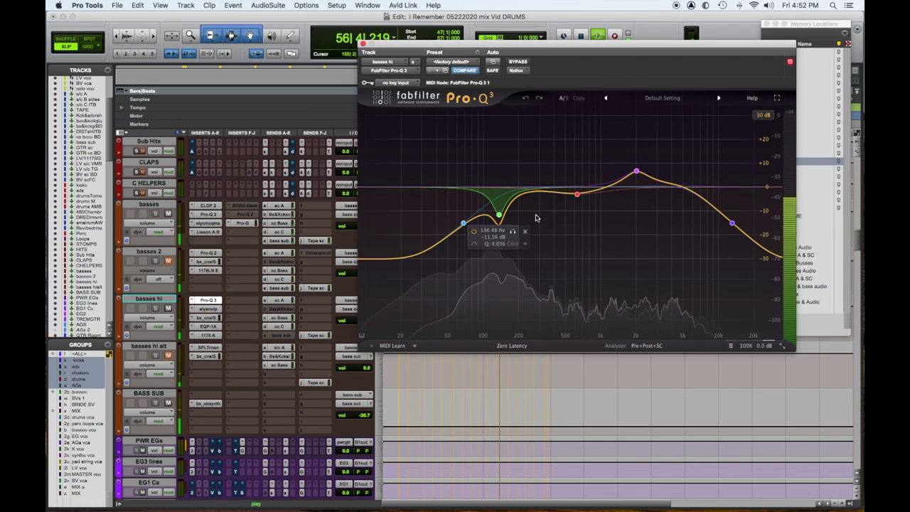
pyautogui.moveTo(544, 196); pyautogui.dragTo(545, 142)
pyautogui.scroll(5, 545, 143)
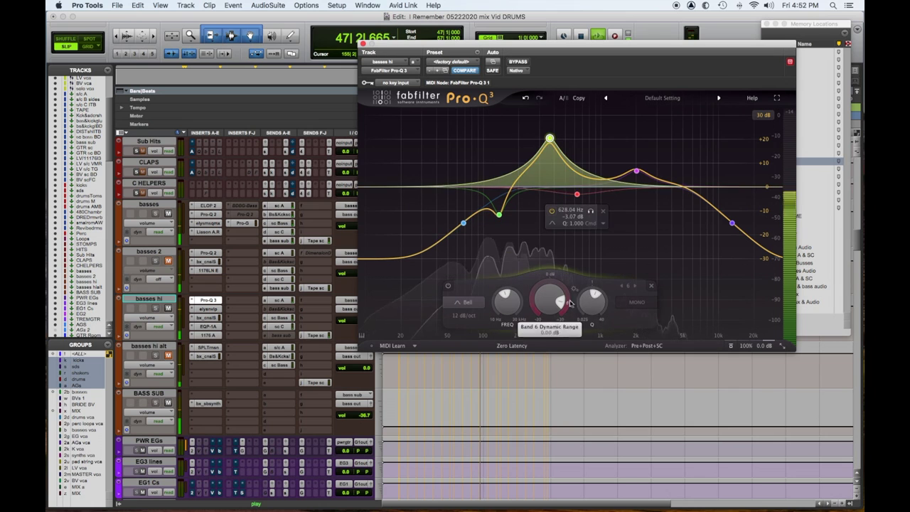
pyautogui.moveTo(550, 138); pyautogui.dragTo(537, 120)
pyautogui.scroll(4, 539, 121)
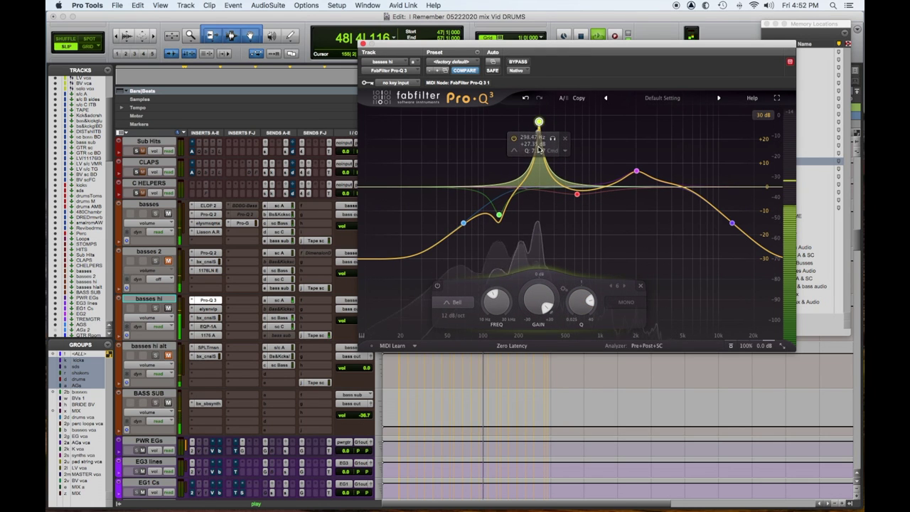
pyautogui.moveTo(538, 304); pyautogui.dragTo(532, 375)
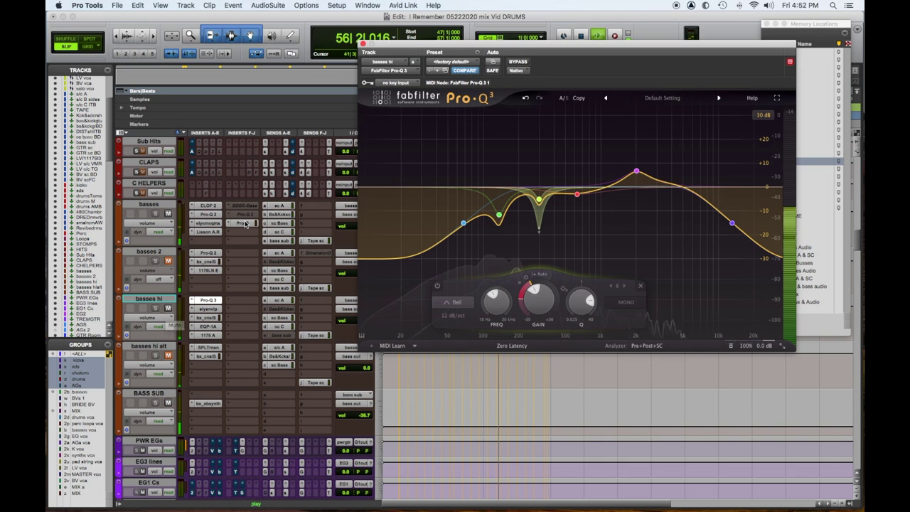
# - Copy the Pro-G gate from basses to the basses hi F-J inserts, and hide the basses hi alt track and make it inactive
pyautogui.moveTo(245, 224); pyautogui.dragTo(246, 305)
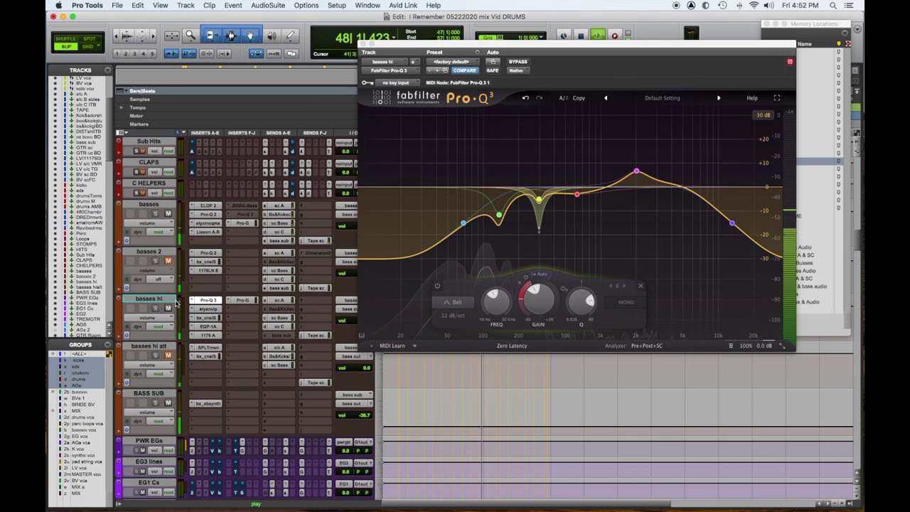
pyautogui.click(158, 347)
pyautogui.rightClick(166, 355)
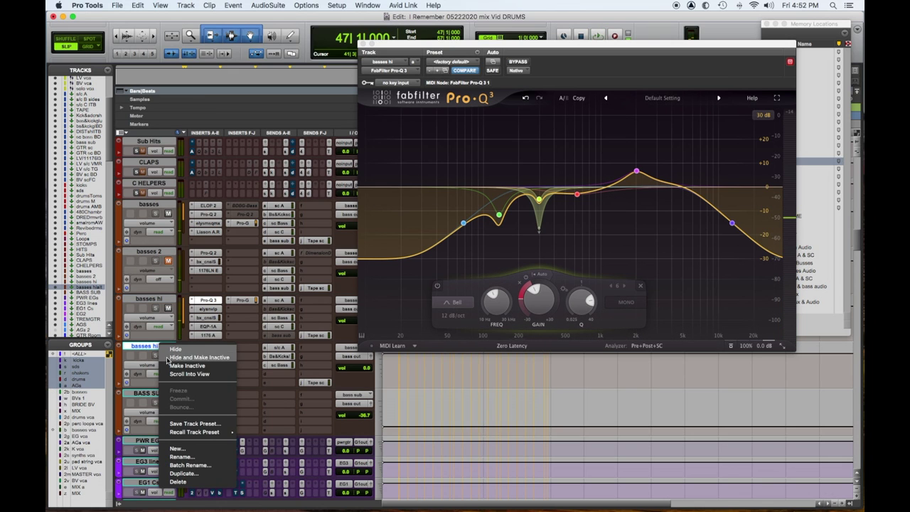
pyautogui.press('Escape')
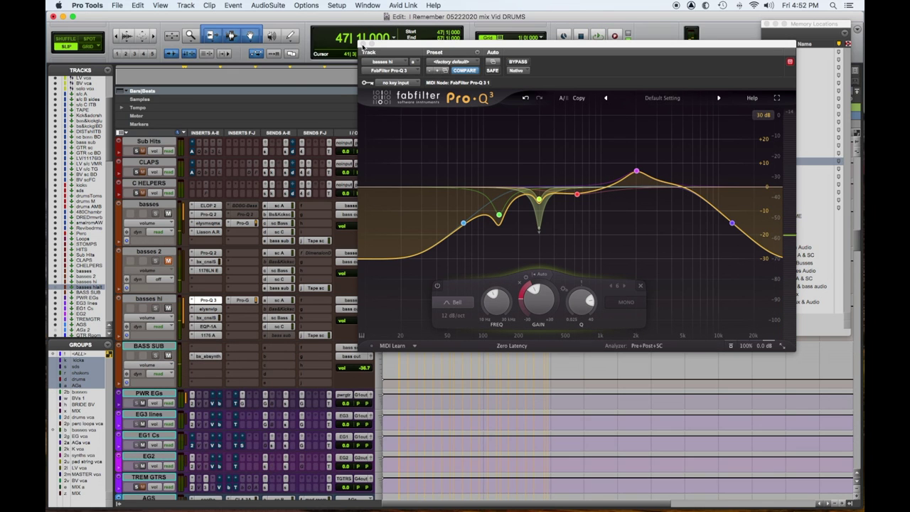
pyautogui.click(365, 47)
# - Set the automation mode of the basses 2 track to read and play from the c2a memory location
pyautogui.click(169, 281)
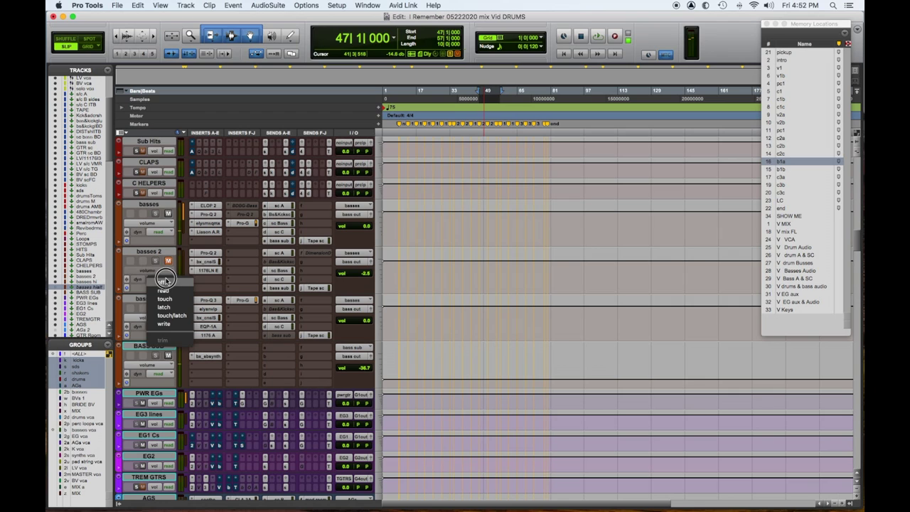
pyautogui.click(163, 283)
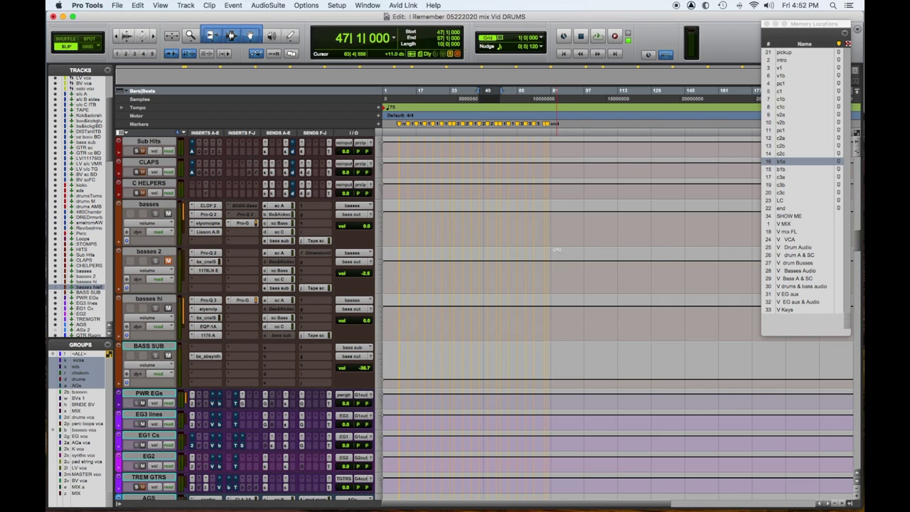
pyautogui.click(787, 138)
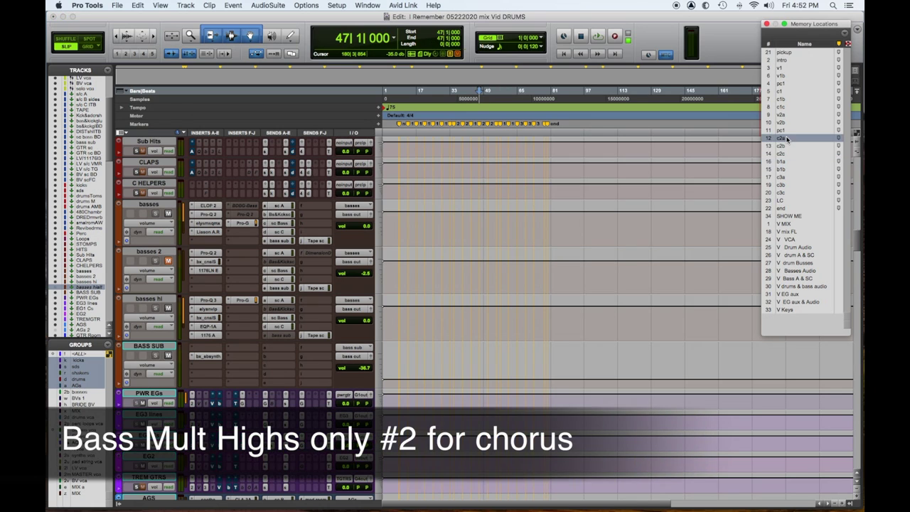
pyautogui.press('space')
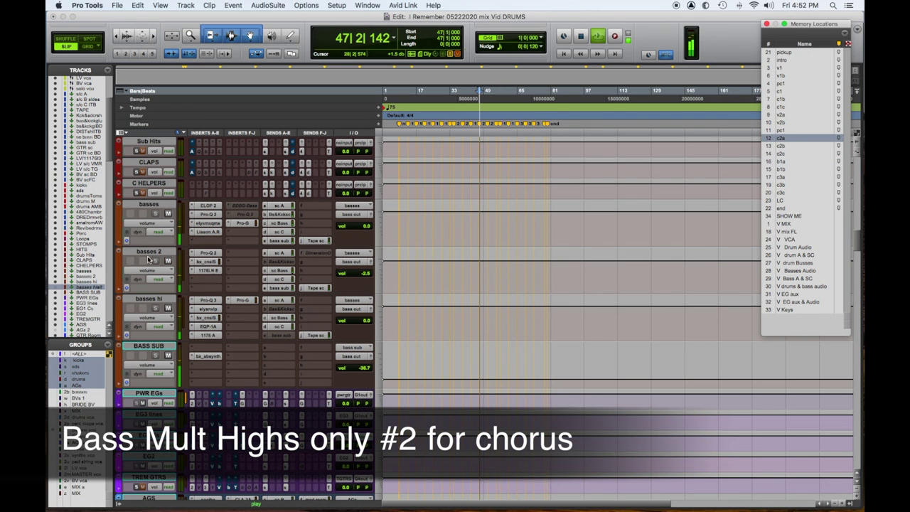
# - Display the mute automation of basses 2, select its range from the song start, and mute the track
pyautogui.click(146, 270)
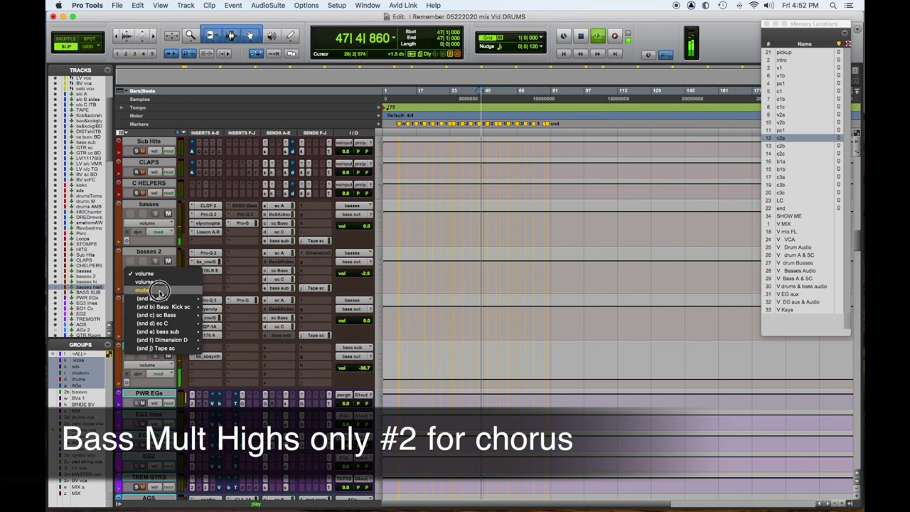
pyautogui.click(543, 280)
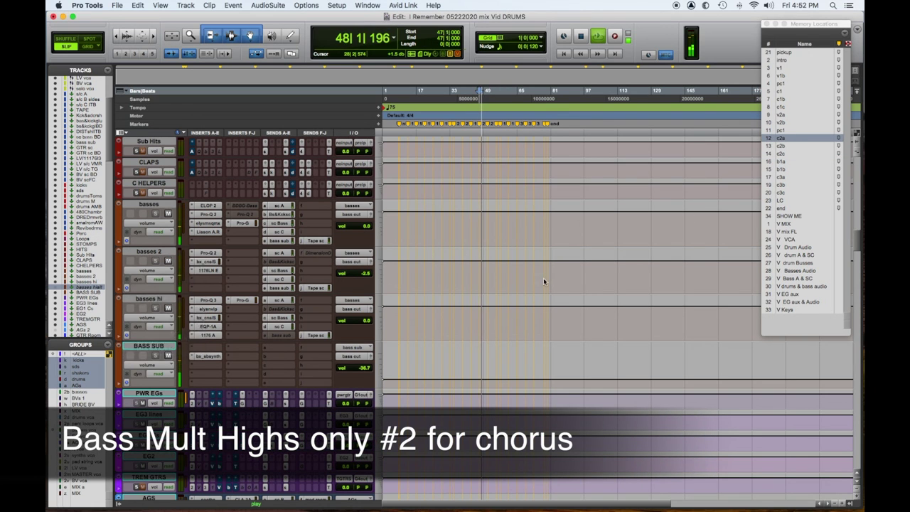
pyautogui.click(488, 266)
pyautogui.hotkey('shift', 'Return')
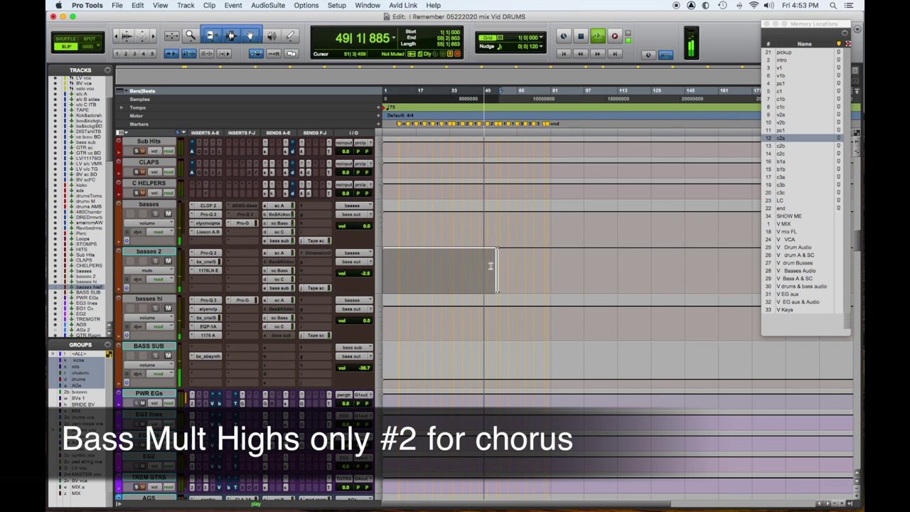
pyautogui.keyDown('shift'); pyautogui.click(557, 263); pyautogui.keyUp('shift')
pyautogui.press('Return')
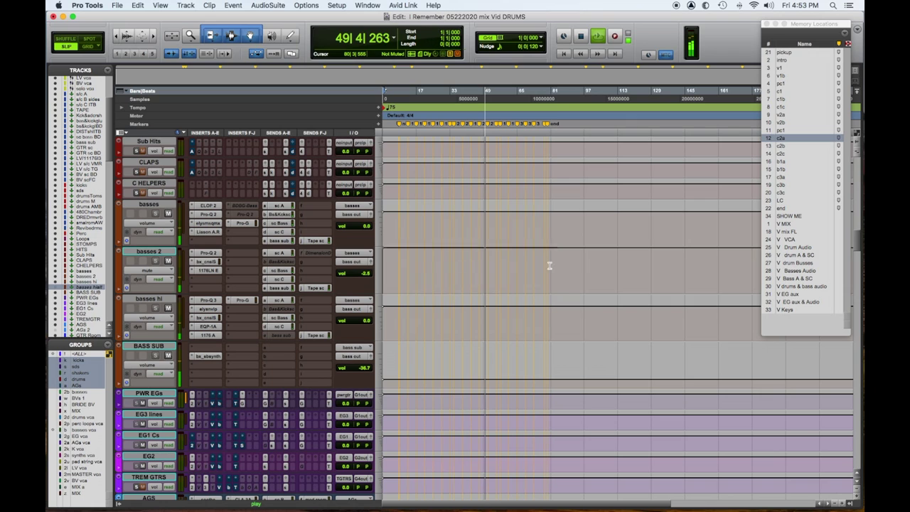
pyautogui.click(168, 261)
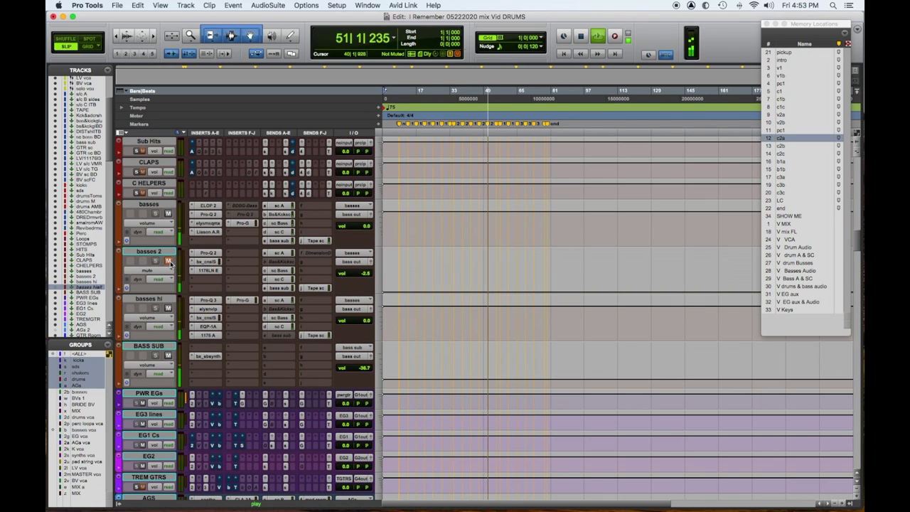
# - Page from the bass audio tracks through the session toward the bus tracks for balancing all basses together
pyautogui.click(163, 204)
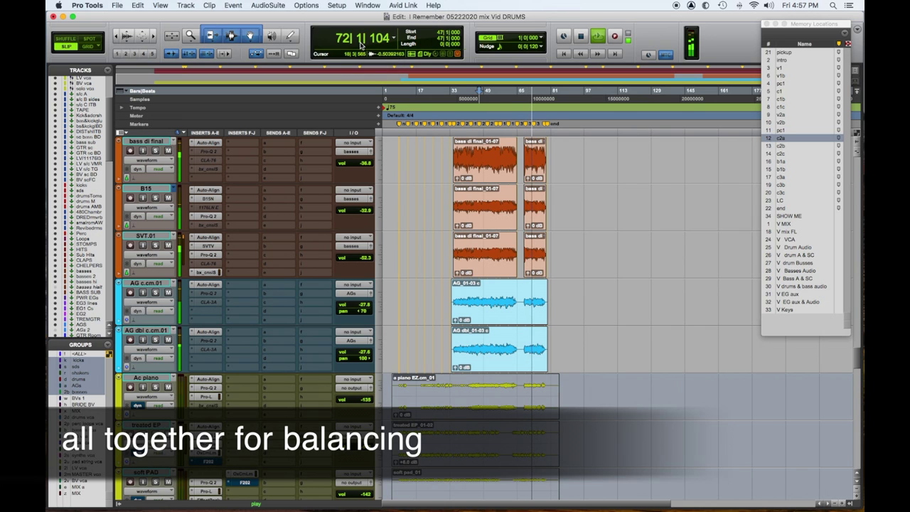
pyautogui.press('pagedown')
pyautogui.press('pagedown')
pyautogui.press('pagedown')
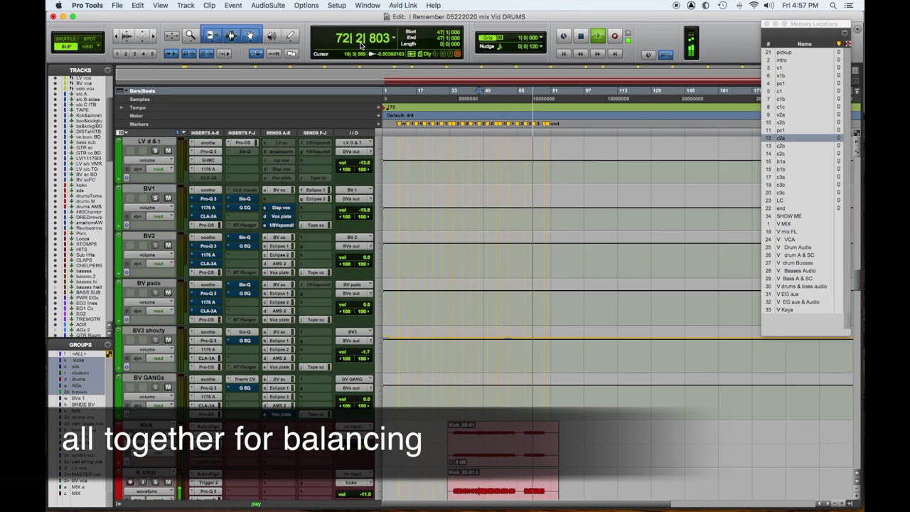